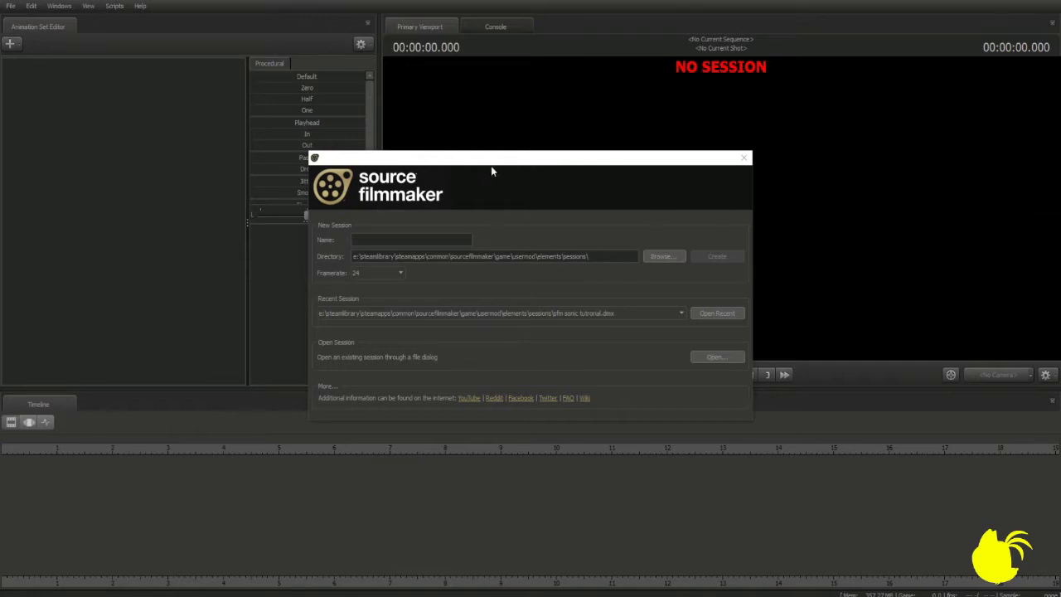
Switch to Steam and review the minimum system requirements on Source Filmmaker's store page
click(389, 160)
key(alt+Tab)
drag(343, 17, 609, 21)
scroll(635, 213, down, 6)
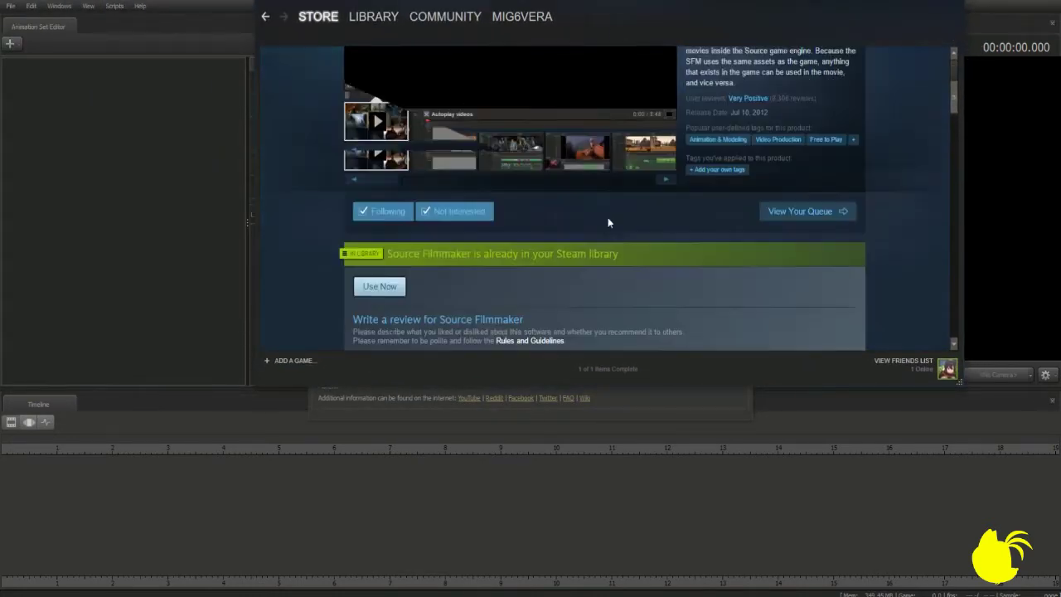
scroll(340, 217, down, 10)
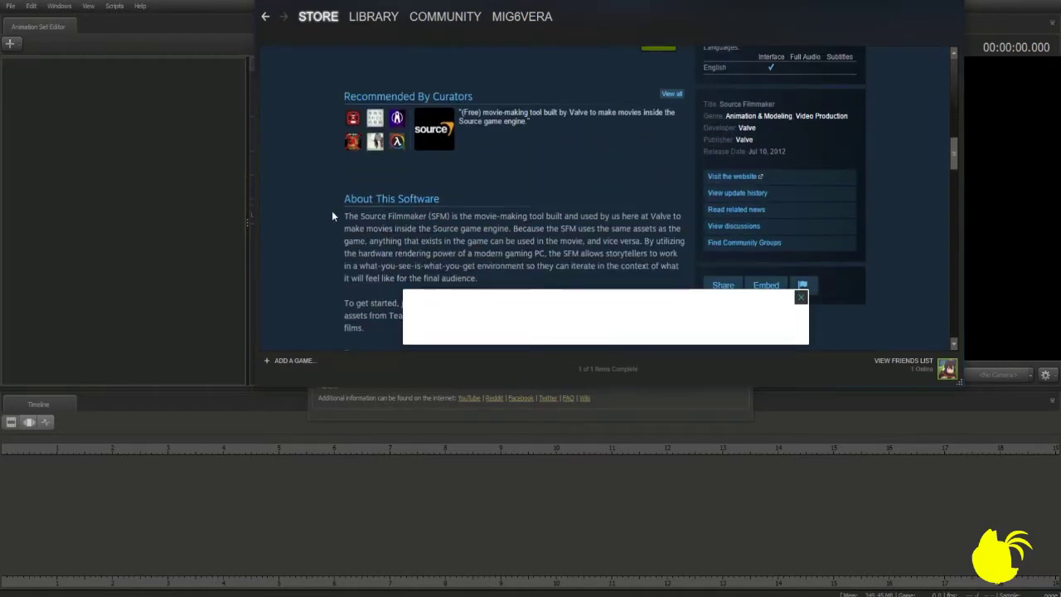
scroll(373, 212, down, 3)
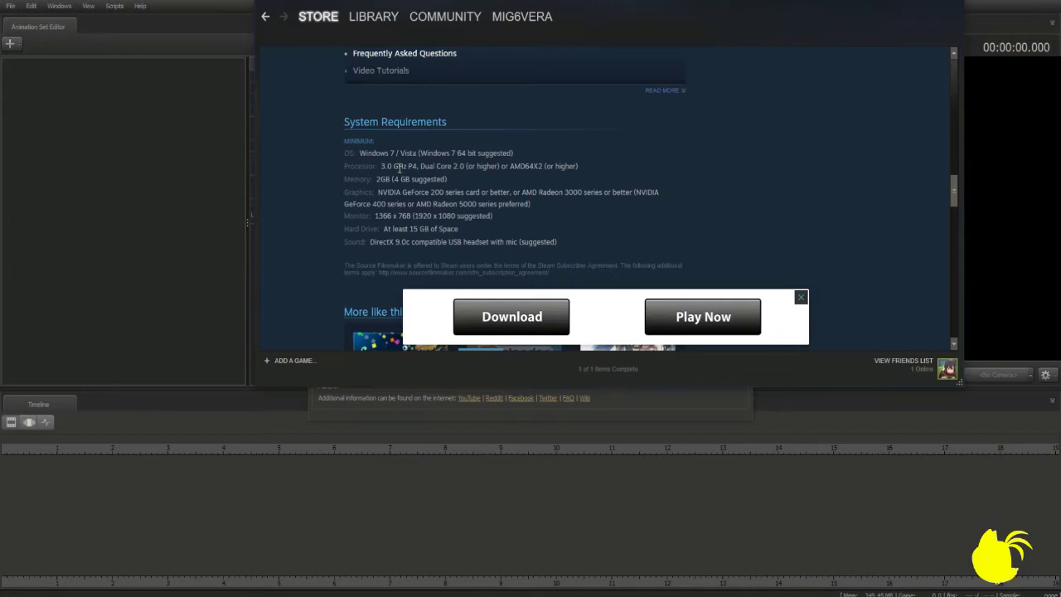
drag(336, 153, 651, 243)
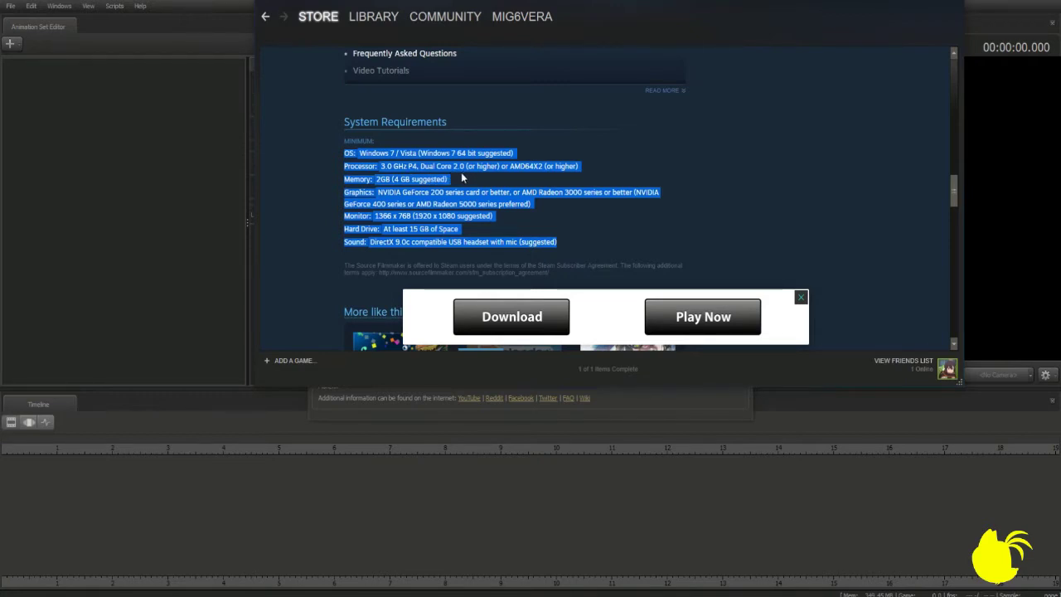
click(614, 169)
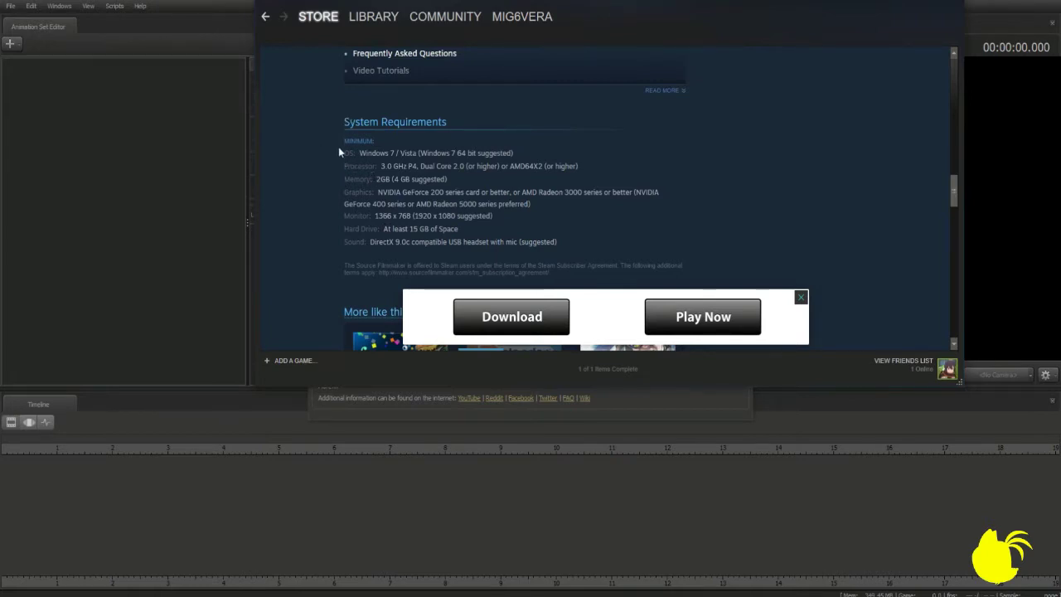
drag(329, 138, 557, 215)
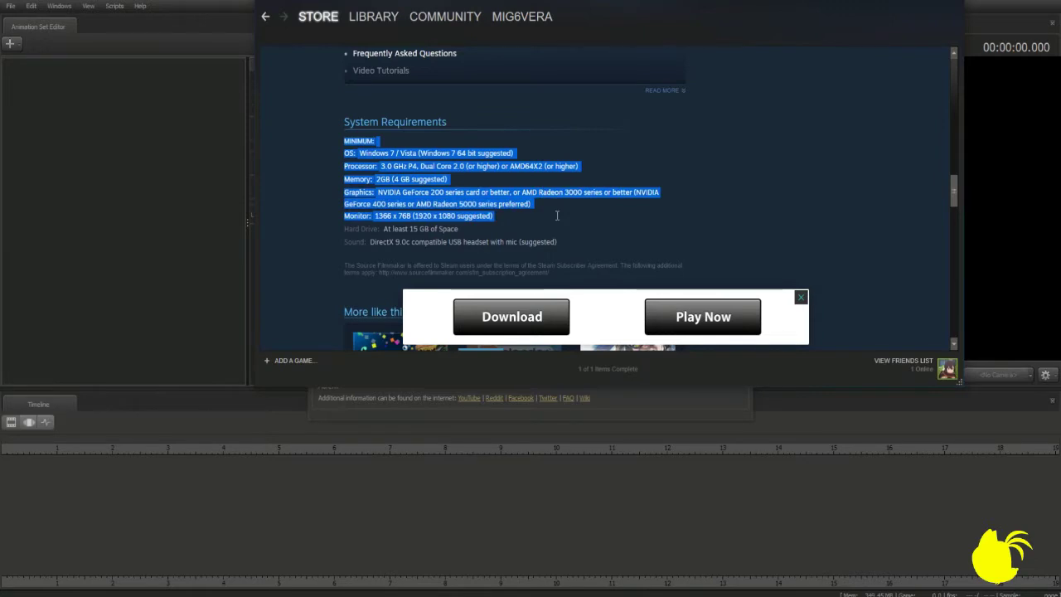
click(568, 219)
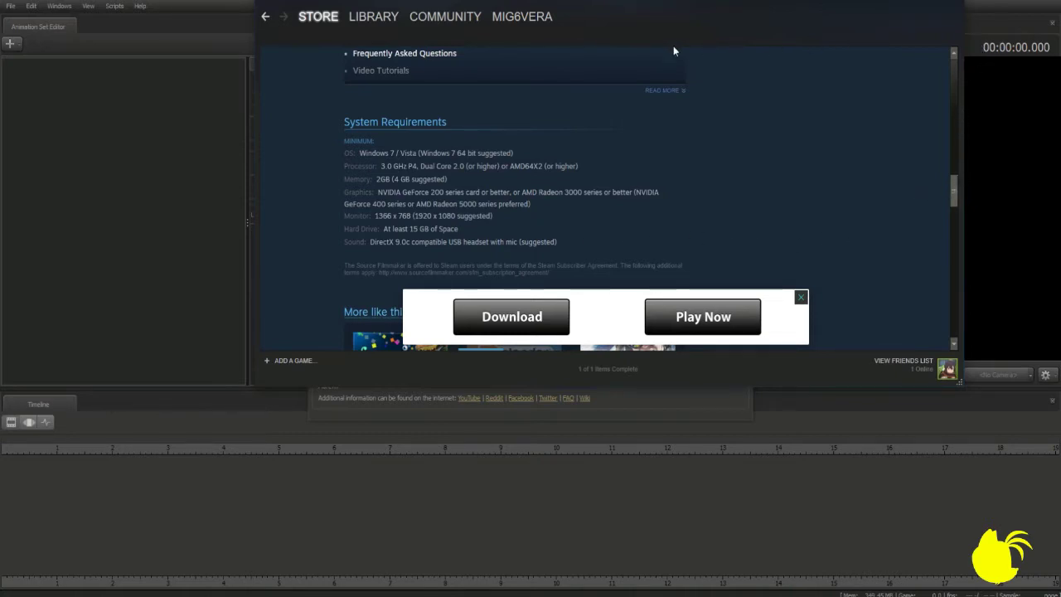
drag(742, 33, 711, 78)
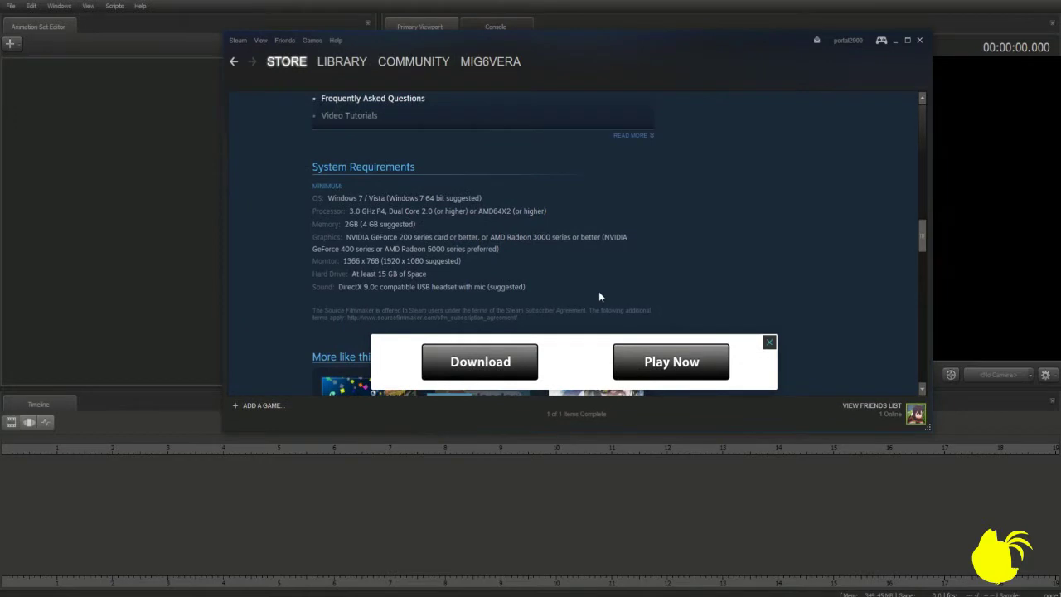
drag(439, 282, 282, 187)
drag(280, 225, 300, 216)
click(898, 40)
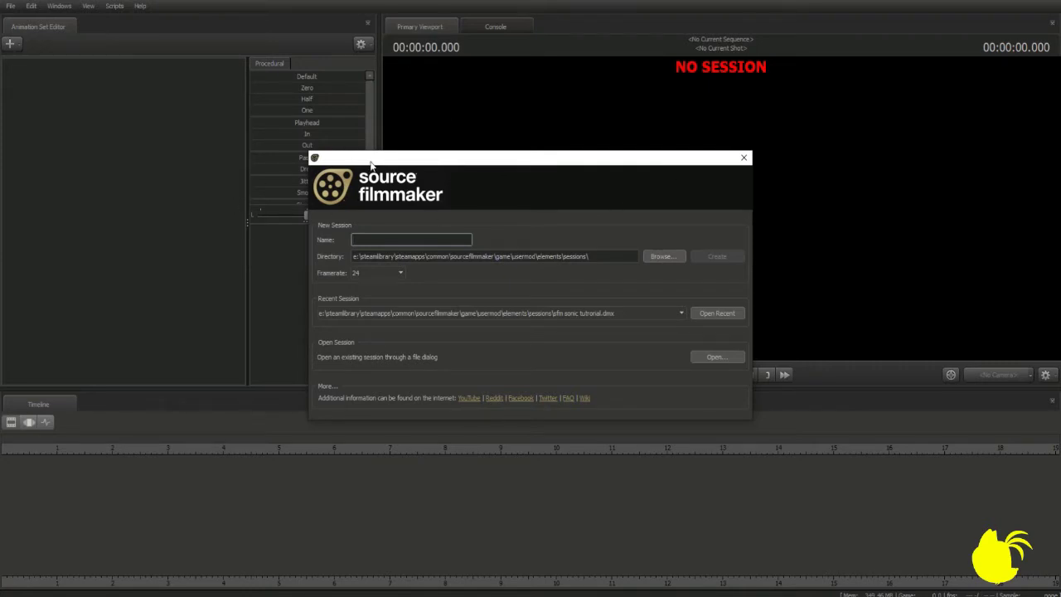
Create a new session named Test with a framerate of 30
drag(336, 161, 342, 77)
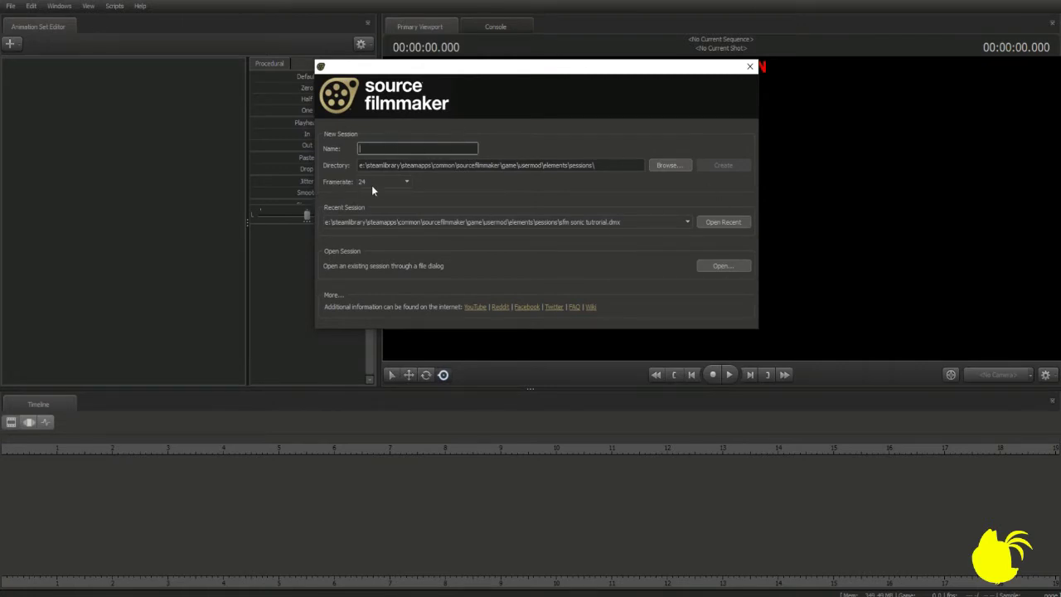
click(371, 184)
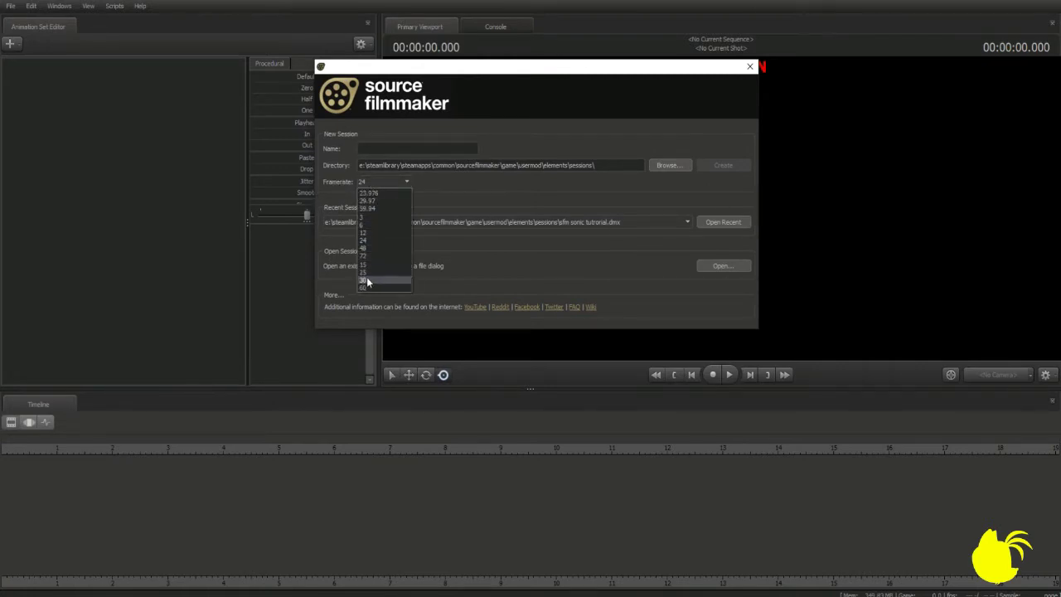
click(367, 280)
click(369, 151)
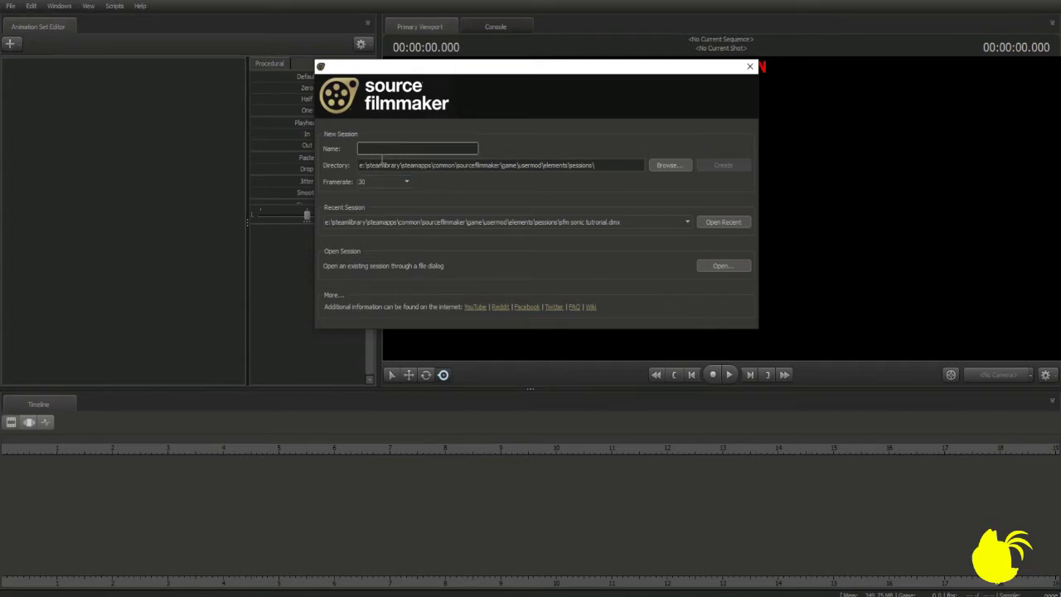
text(Test)
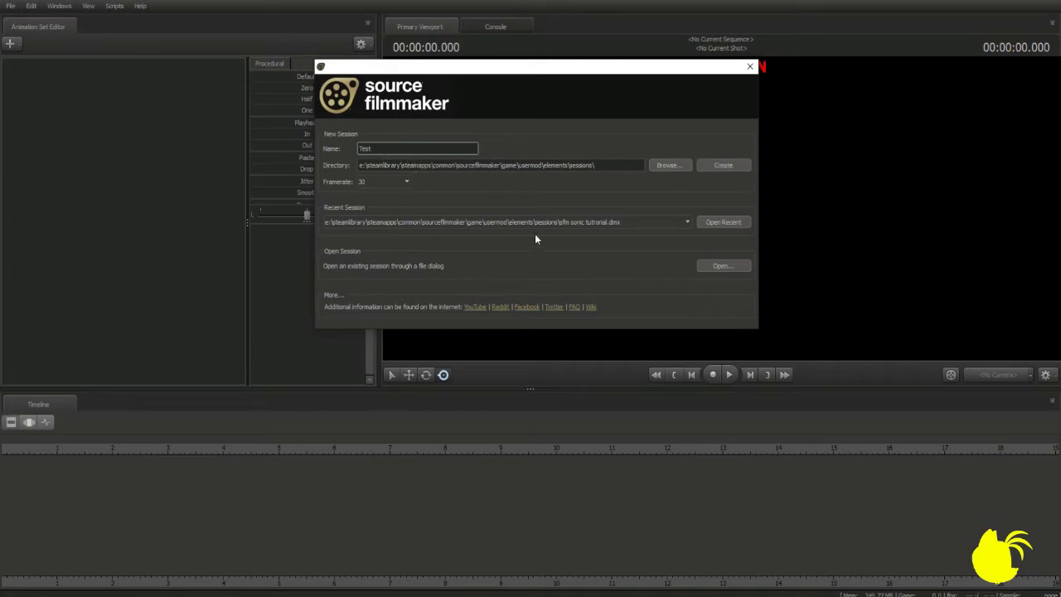
click(722, 165)
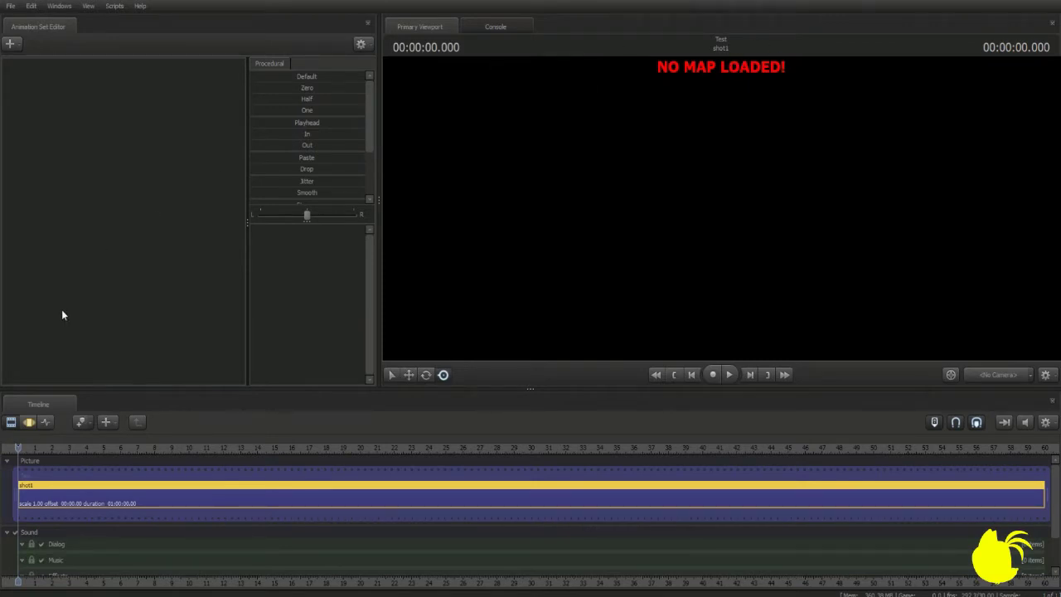
Scrub the playhead along shot1, move it back frame by frame, and return it to the start of the shot
drag(27, 448, 84, 448)
drag(176, 436, 673, 448)
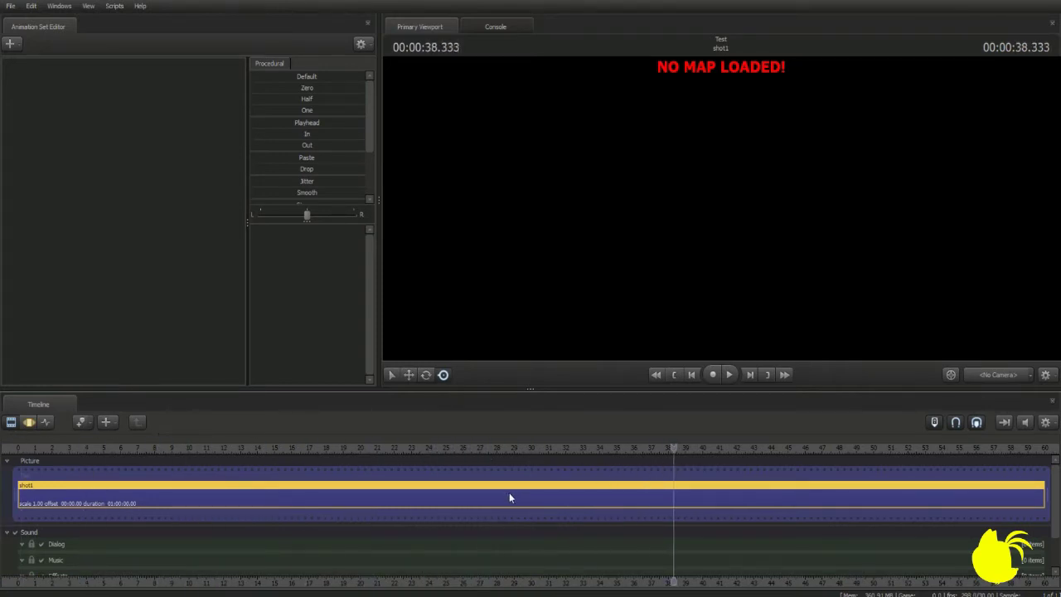
key(Left)
key(Left)
key(Left)
key(Left)
key(Left)
key(Left)
key(Left)
key(Left)
key(Left)
key(Left)
key(Left)
key(Left)
key(Left)
key(Left)
key(Left)
key(Left)
key(Left)
key(Left)
key(Left)
key(Left)
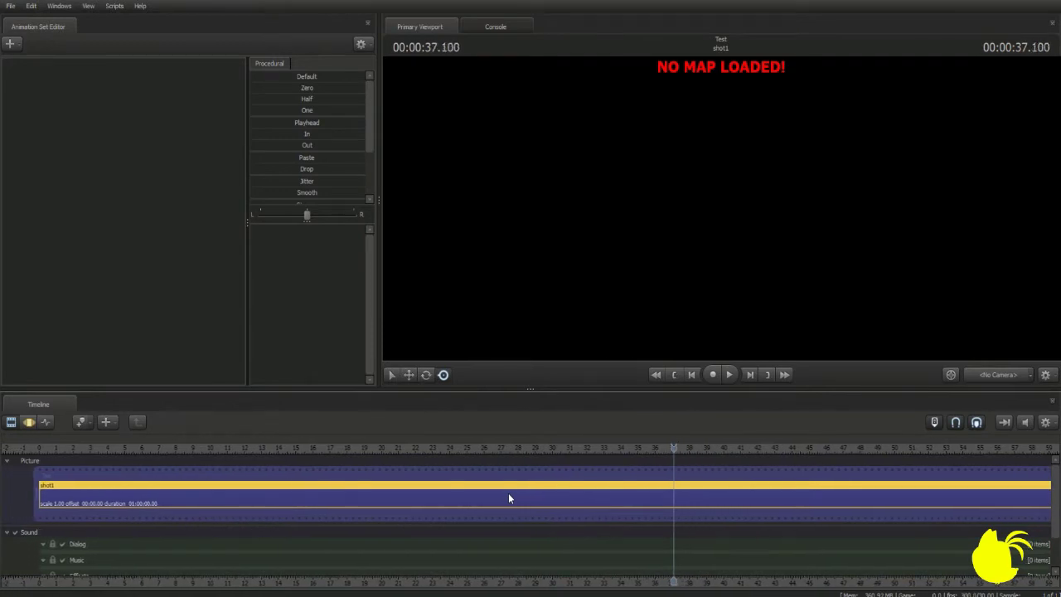
key(Left)
key(Left)
key(Left)
key(Left)
key(Left)
key(Left)
key(Left)
key(Left)
key(Left)
key(Home)
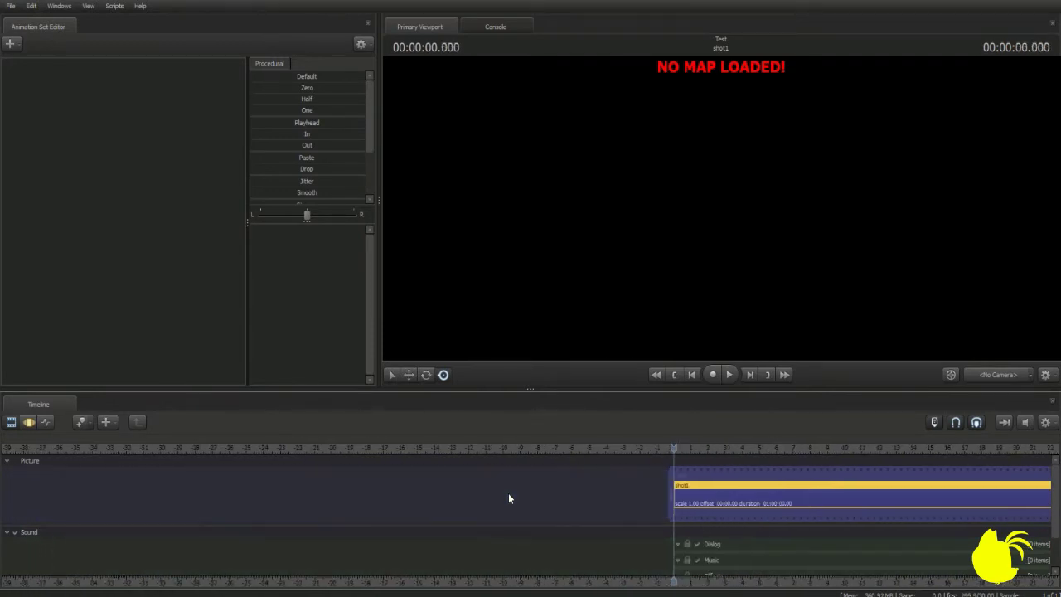
middle_drag(765, 523, 243, 519)
Load the stage.bsp map into the session, filtering the map list by "stage"
right_click(585, 222)
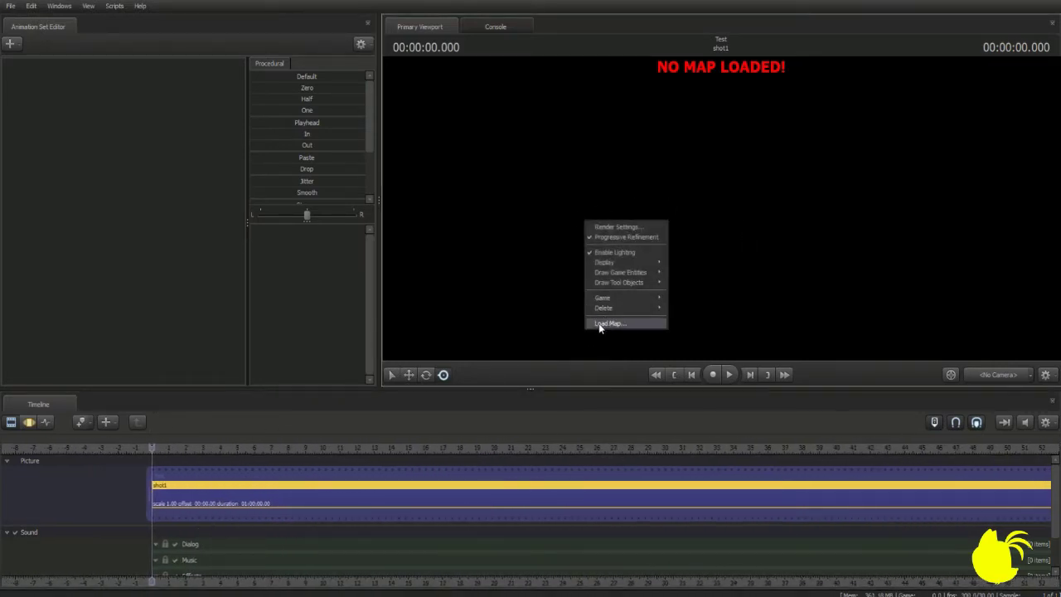
click(722, 254)
right_click(816, 225)
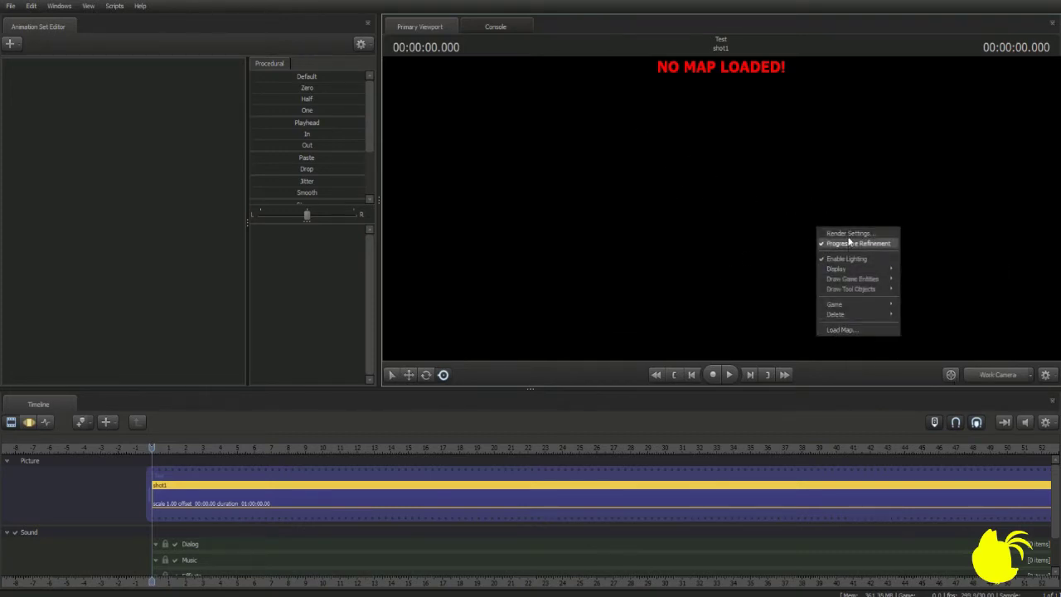
click(854, 331)
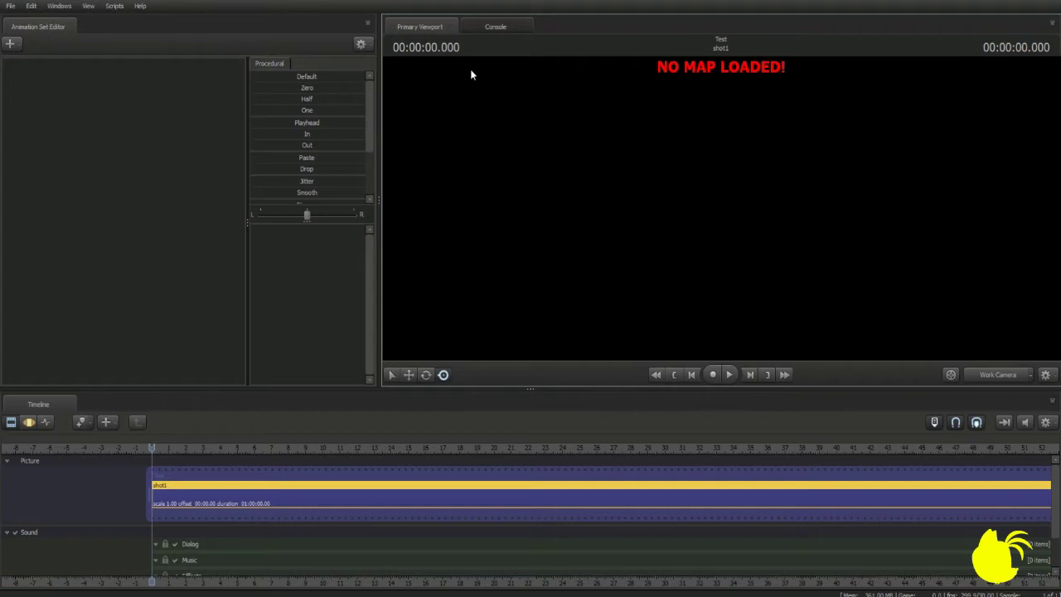
key(ctrl+l)
drag(323, 99, 555, 113)
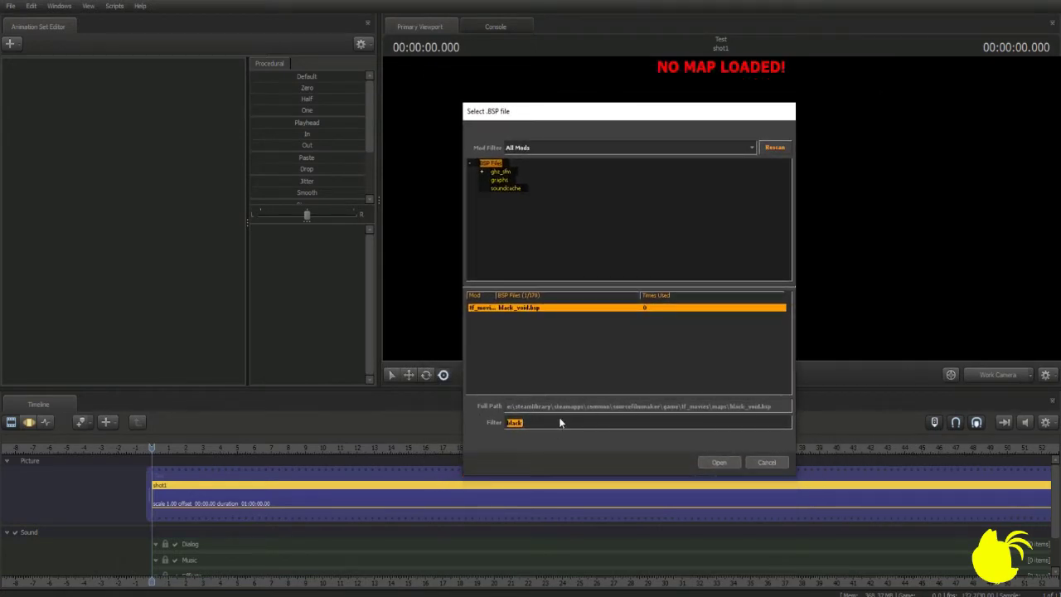
key(BackSpace)
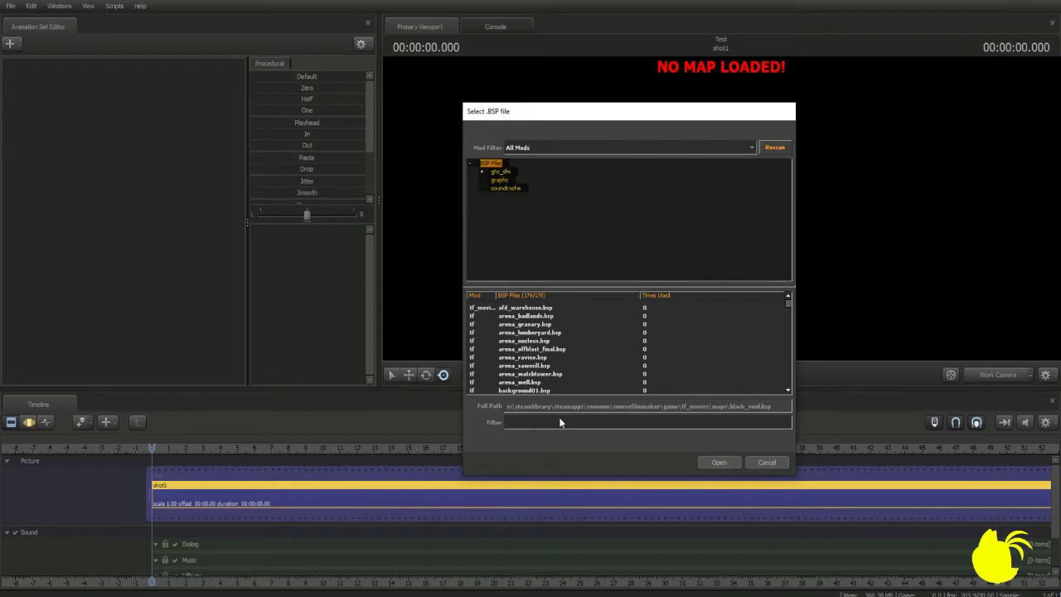
text(stage)
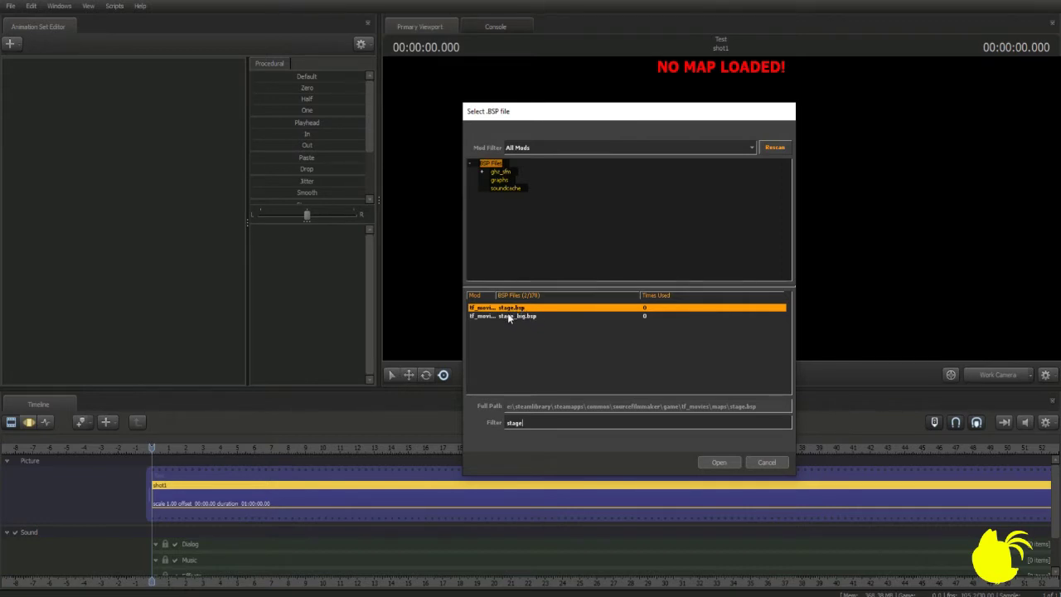
double_click(512, 310)
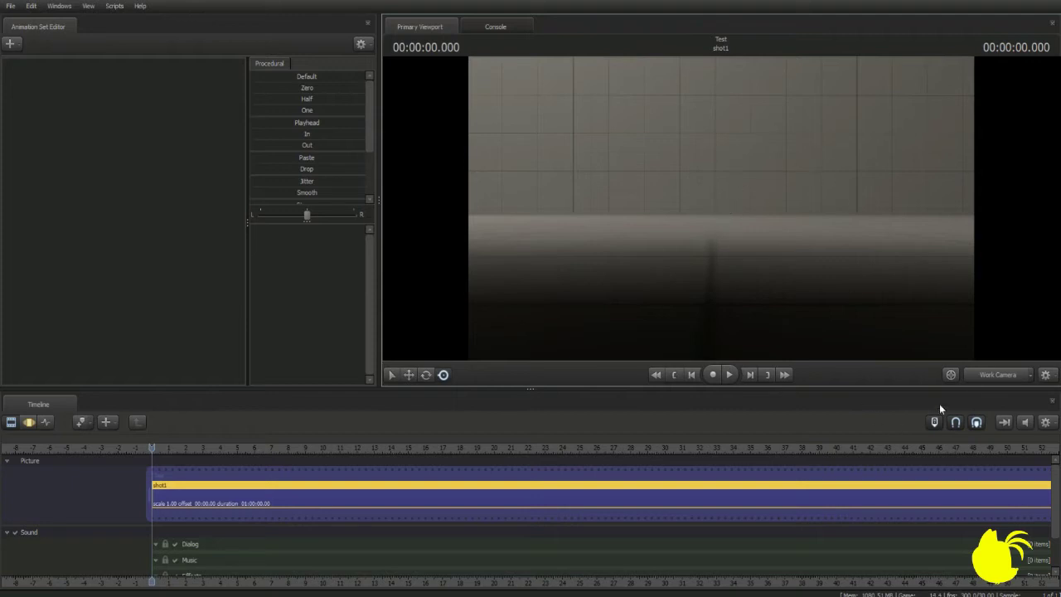
Fly the work camera around the stage map to examine the red circular platform from different distances and angles
drag(722, 208, 788, 209)
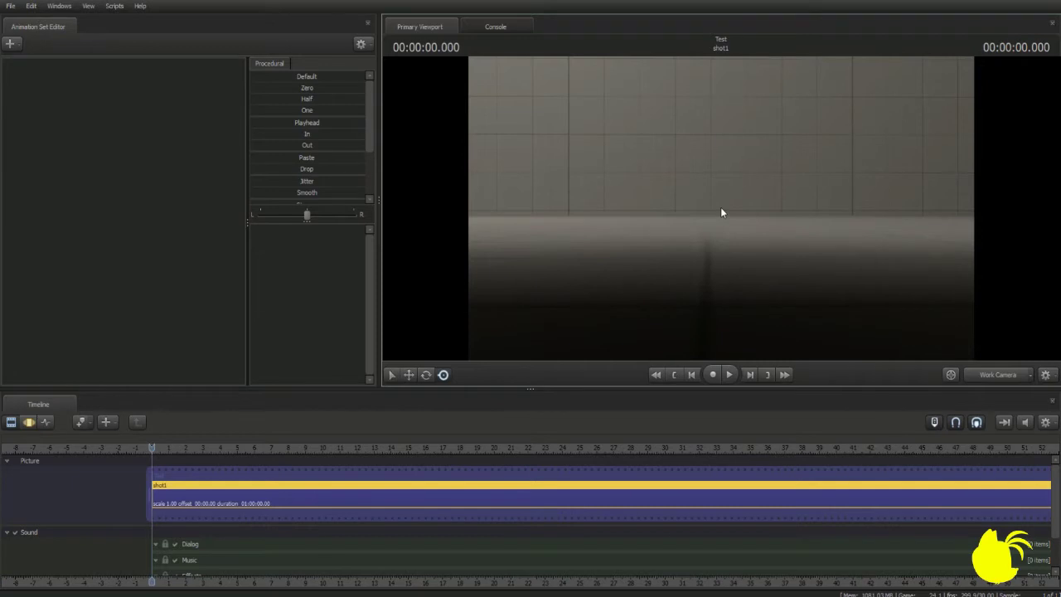
key(s)
key(z)
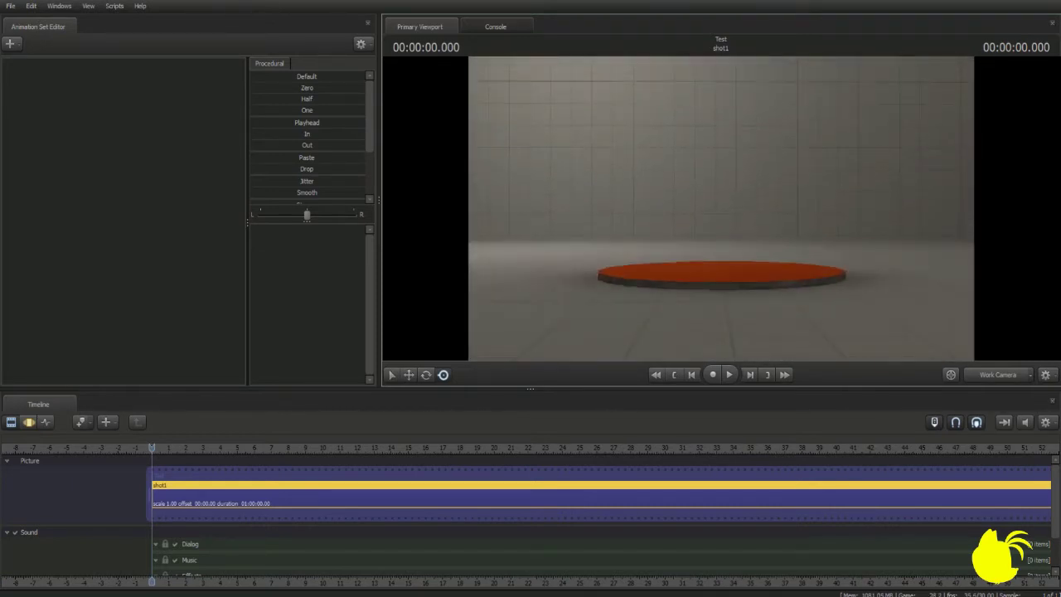
drag(722, 208, 680, 290)
key(d)
key(s)
drag(721, 208, 808, 177)
key(a)
key(d)
drag(721, 208, 672, 222)
key(w)
key(s)
key(w)
key(s)
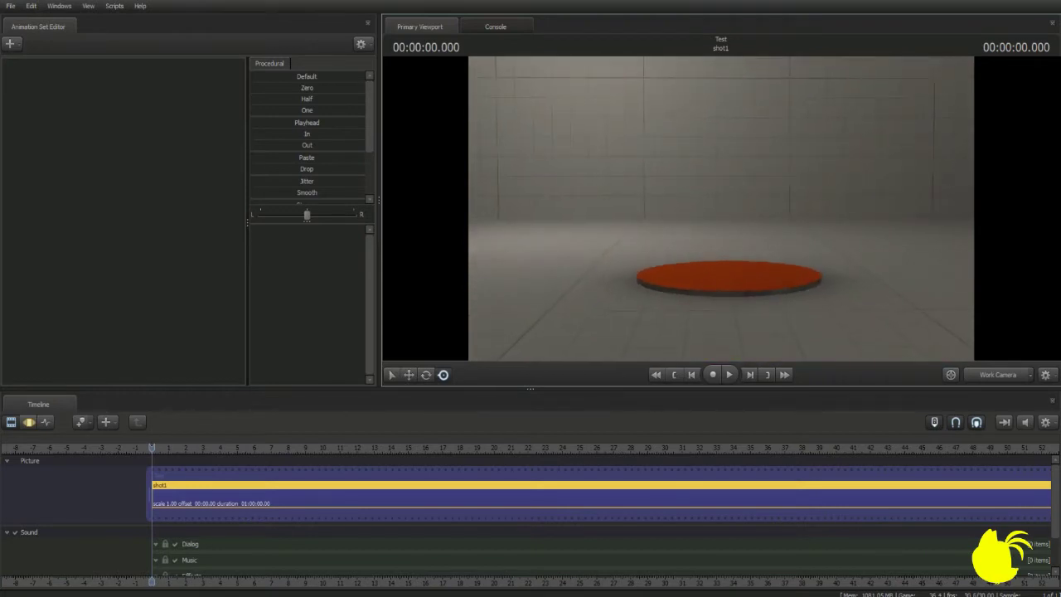
key(a)
key(d)
key(a)
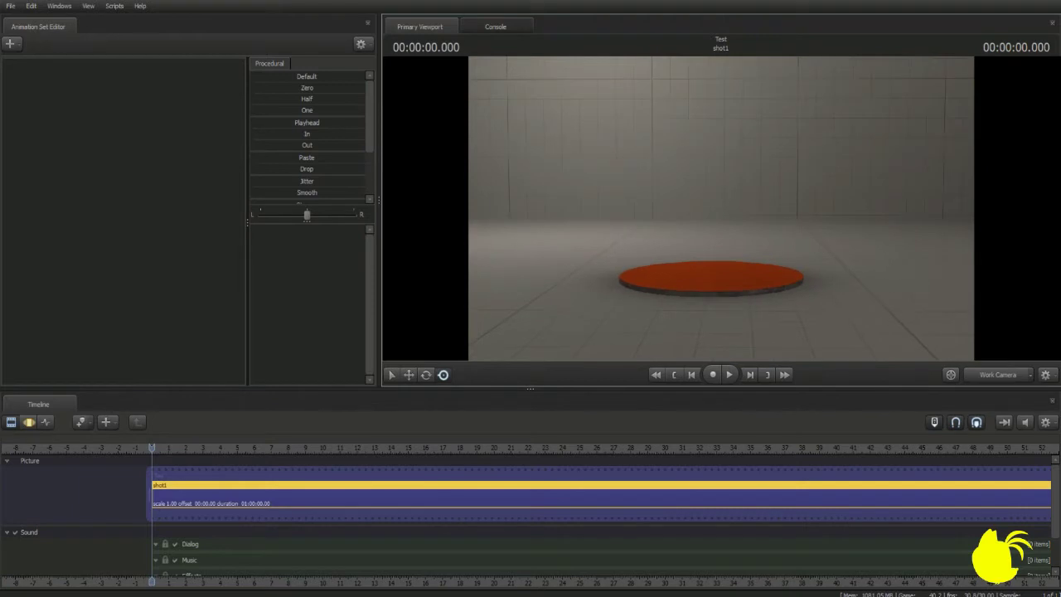
key(a)
drag(723, 250, 723, 251)
key(s)
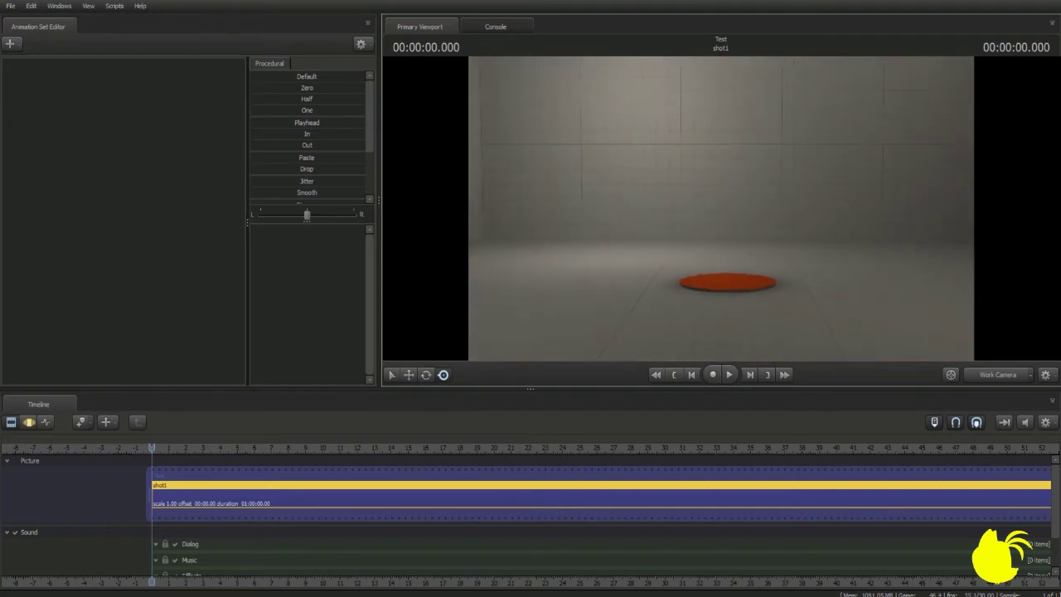
key(w)
key(s)
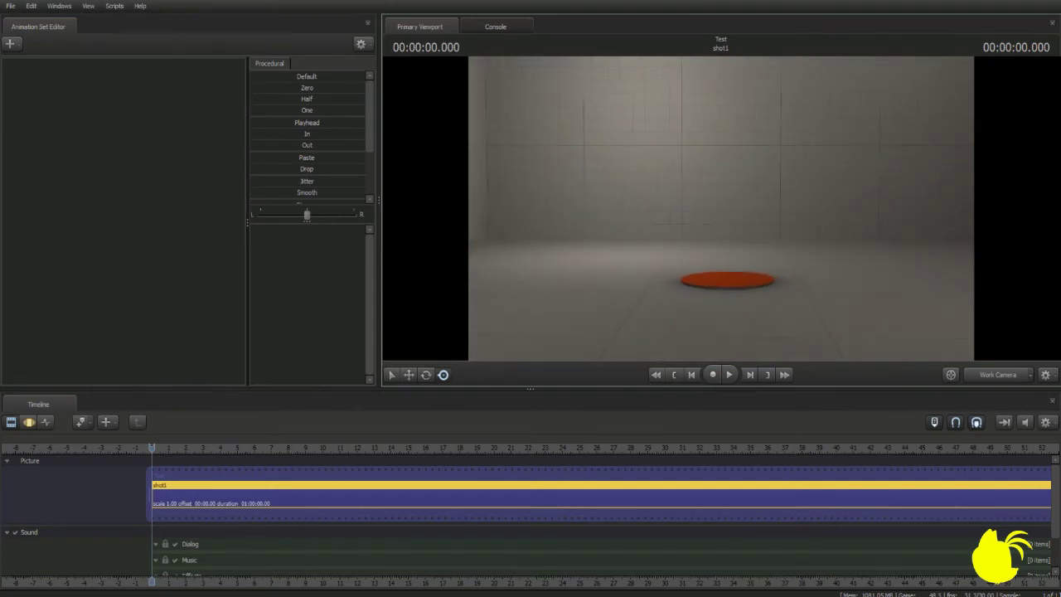
key(w)
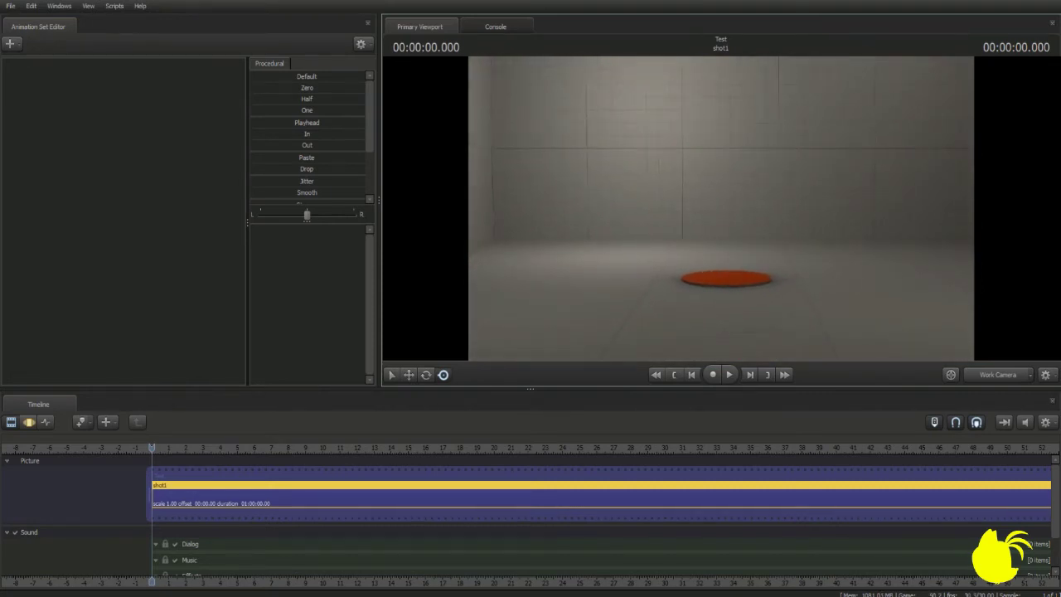
Fly the work camera past the red platform at a modified speed, and return the playhead to the start with playback stopped
key(shift+w)
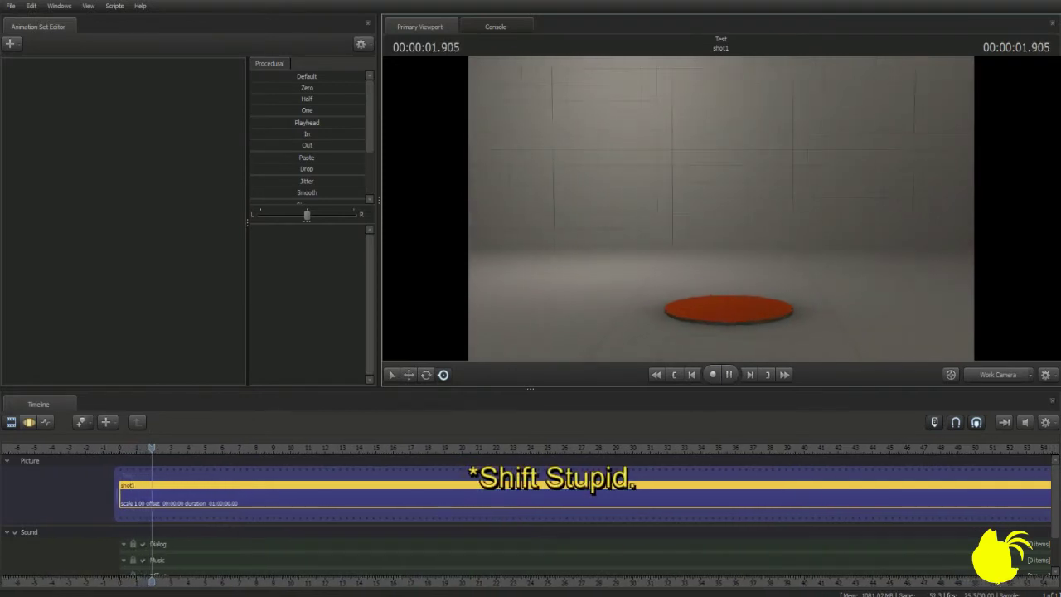
key(shift+s)
key(shift+w)
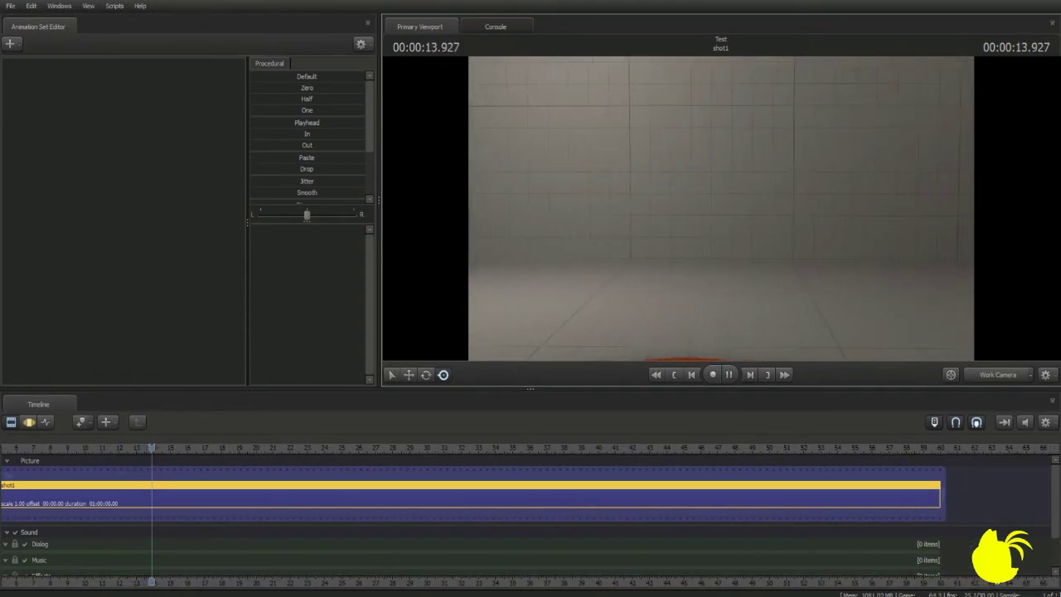
key(space)
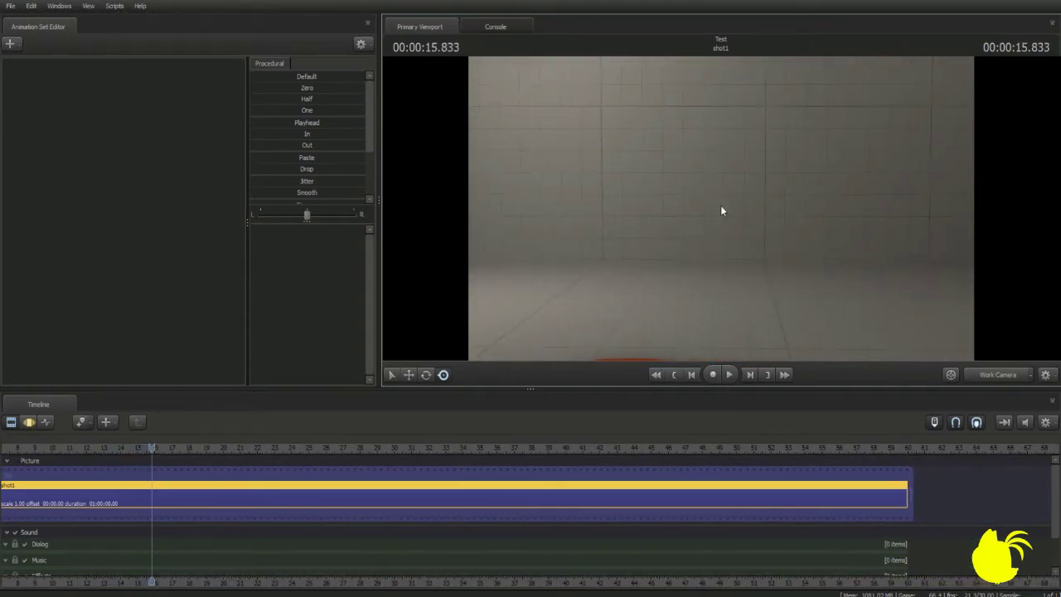
key(Home)
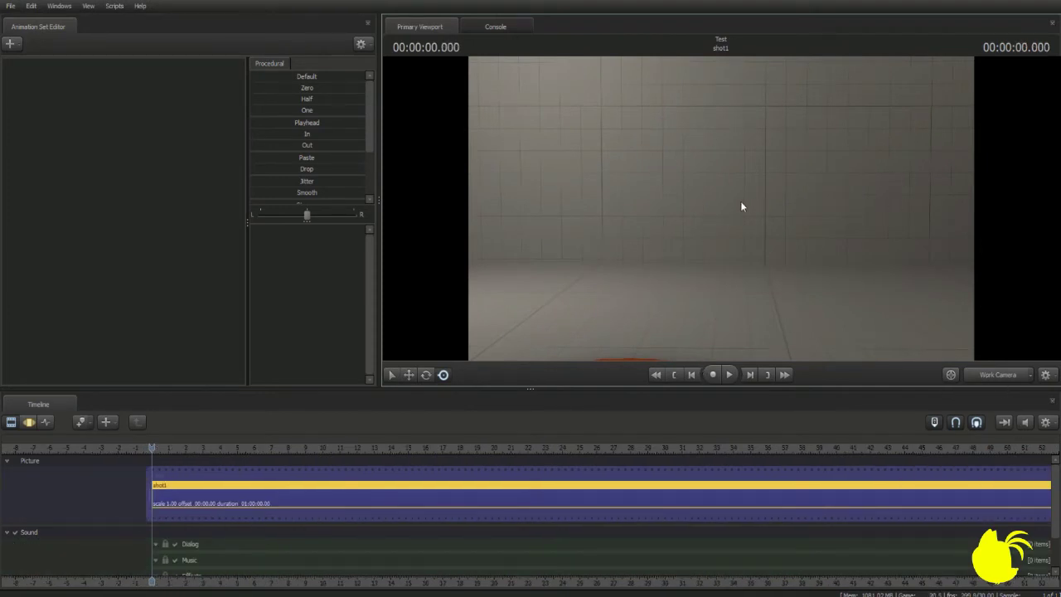
Leave the work camera view and filter the models available for a new animation set by "Tails"
click(1003, 374)
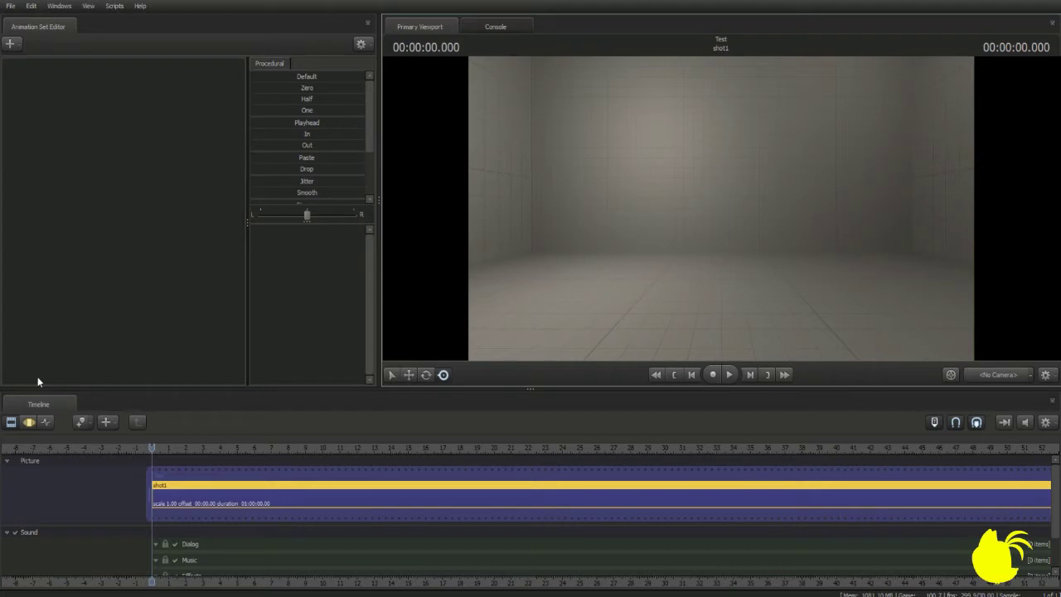
click(11, 44)
click(76, 75)
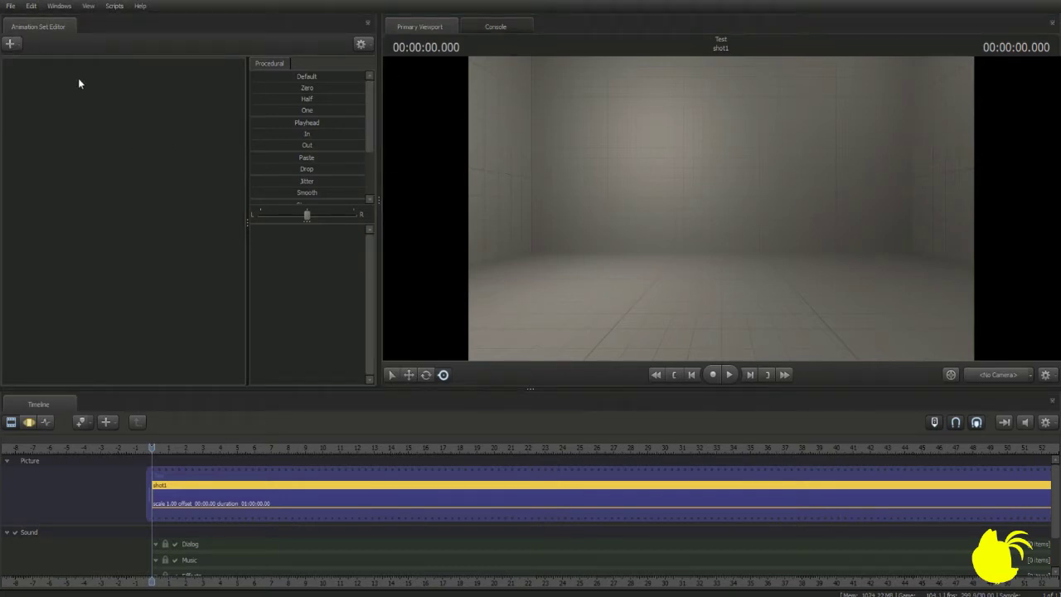
drag(239, 149, 648, 52)
key(BackSpace)
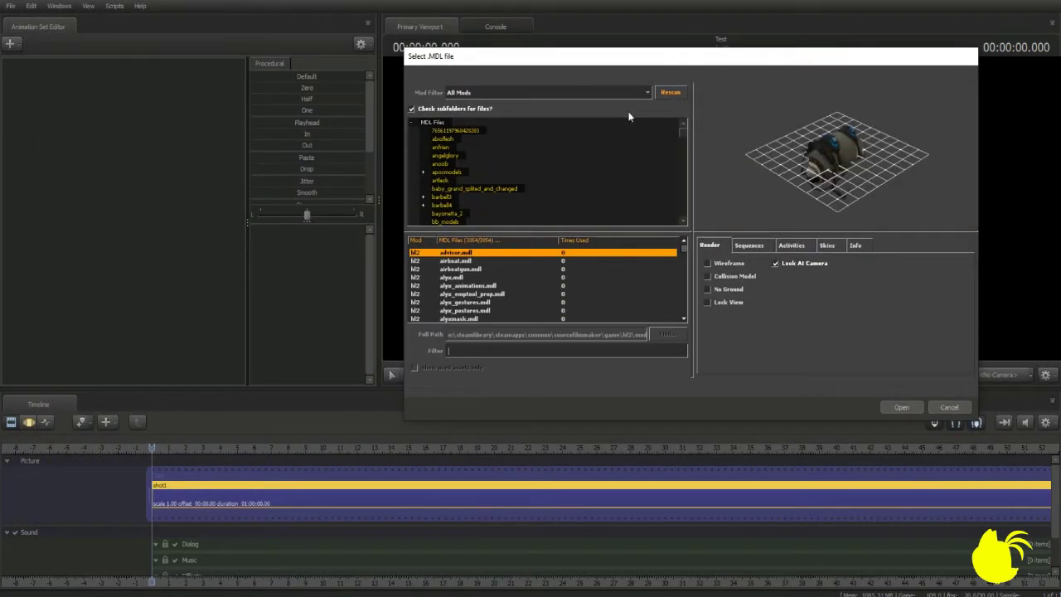
text(t)
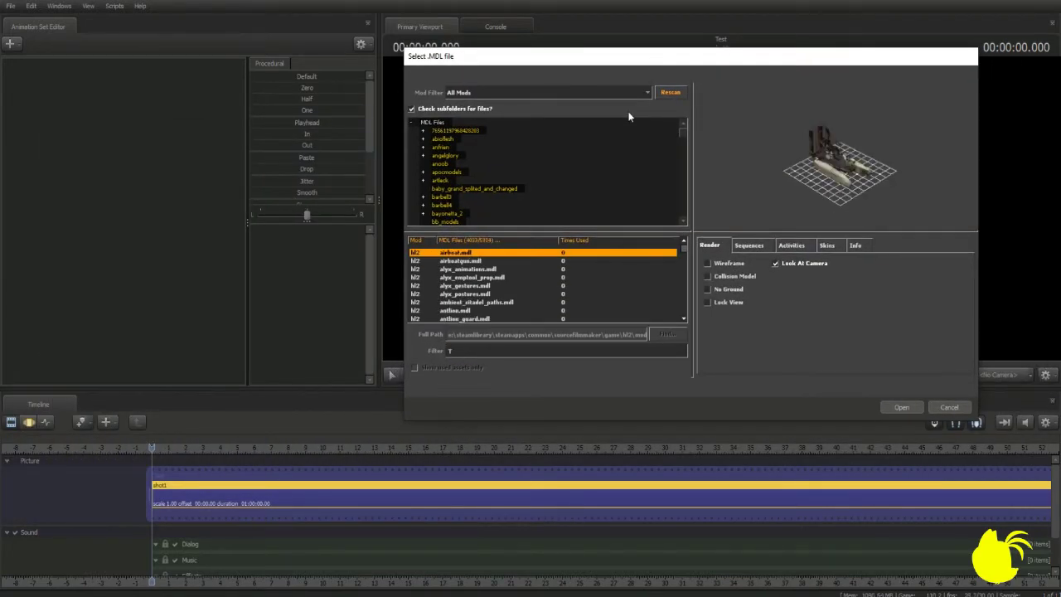
text(ai)
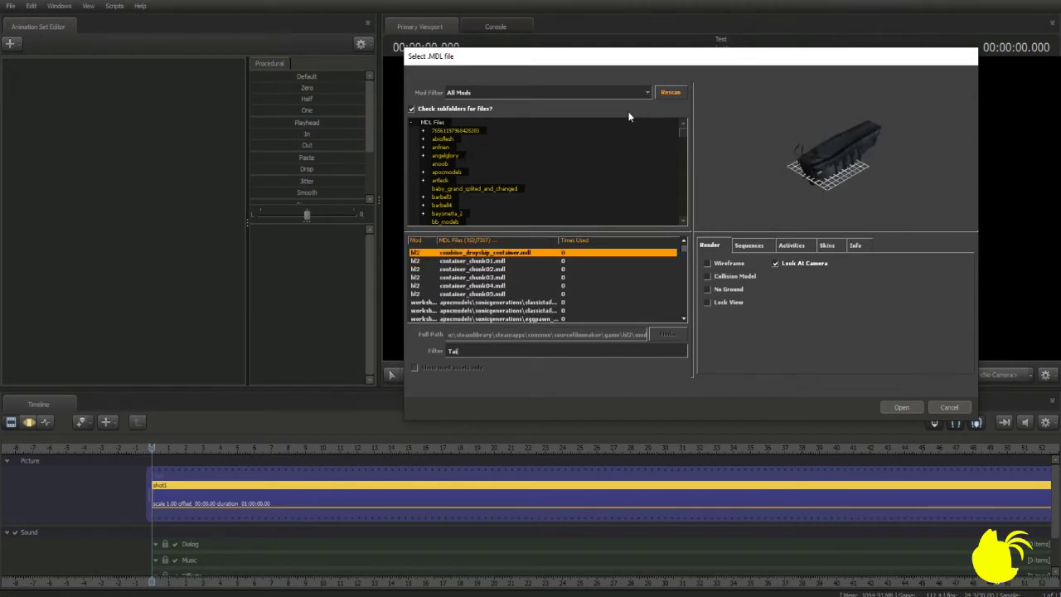
text(ls)
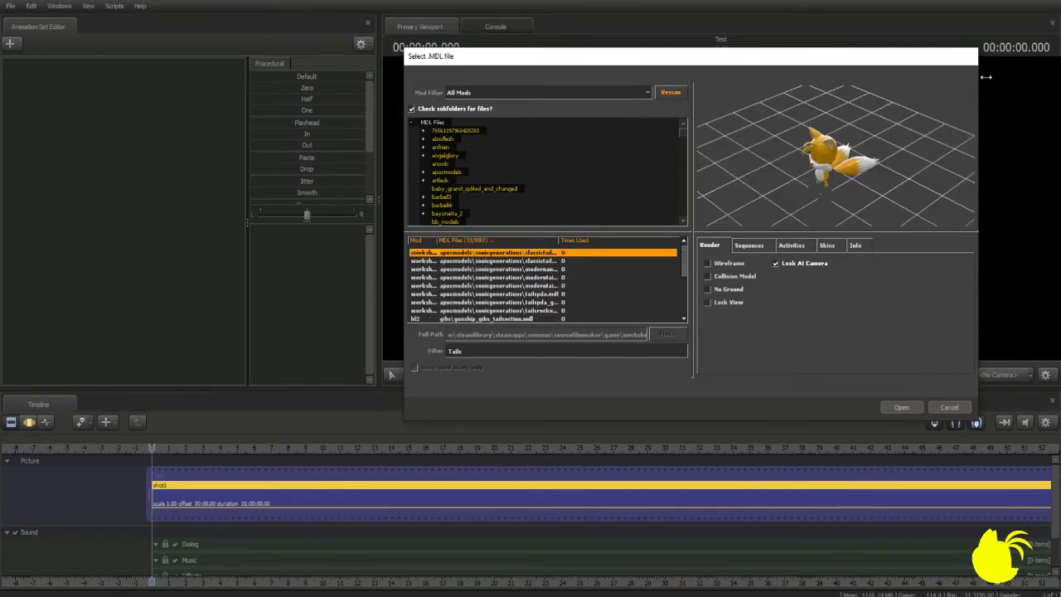
Select the fourth model in the filtered list, the modern Tails, and examine its preview up close from the front
mouse_move(806, 171)
mouse_down()
mouse_move(821, 172)
mouse_move(814, 162)
mouse_move(803, 176)
mouse_up()
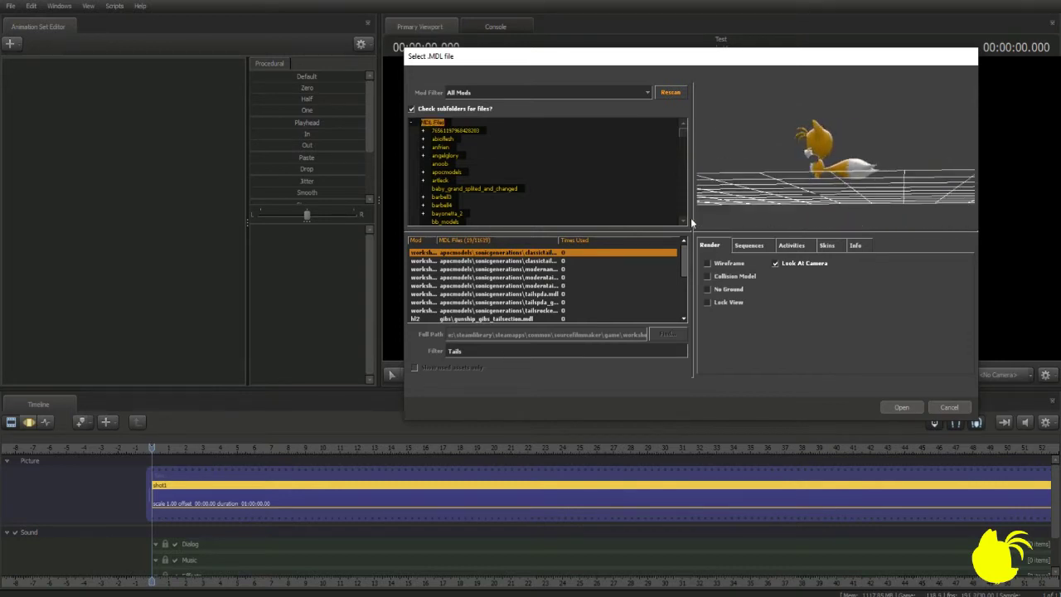
key(Down)
key(Down)
key(Down)
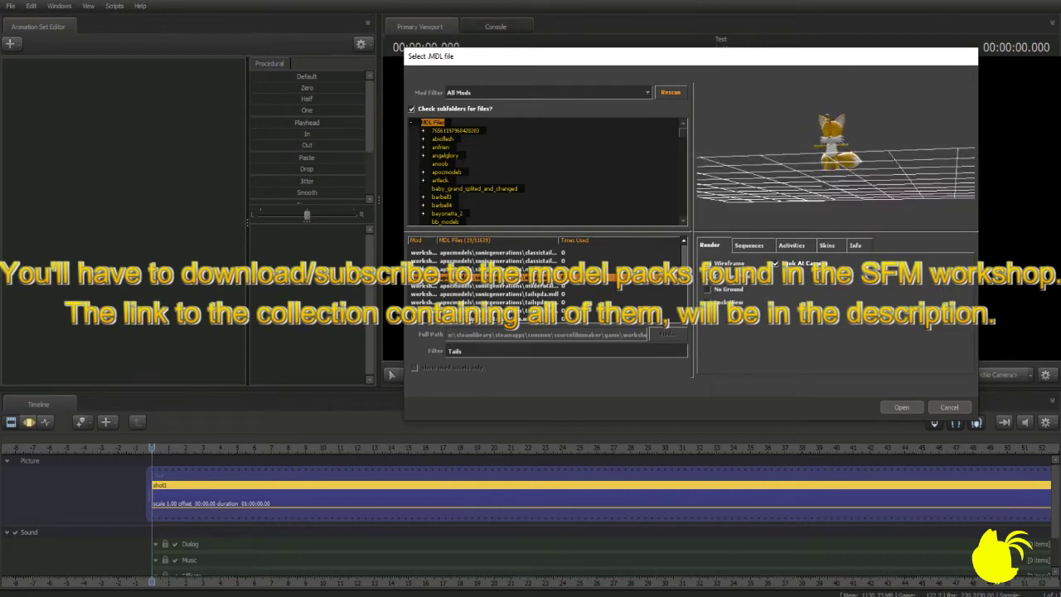
mouse_move(817, 178)
mouse_down()
mouse_move(866, 191)
mouse_move(864, 208)
mouse_move(804, 166)
mouse_up()
right_drag(866, 135, 859, 96)
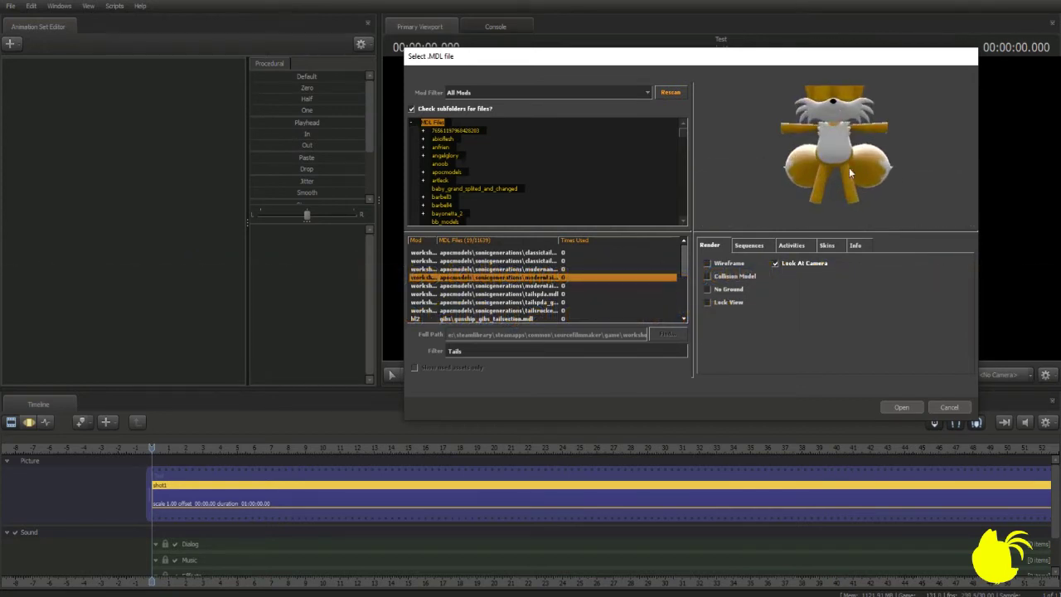
middle_drag(845, 146, 813, 183)
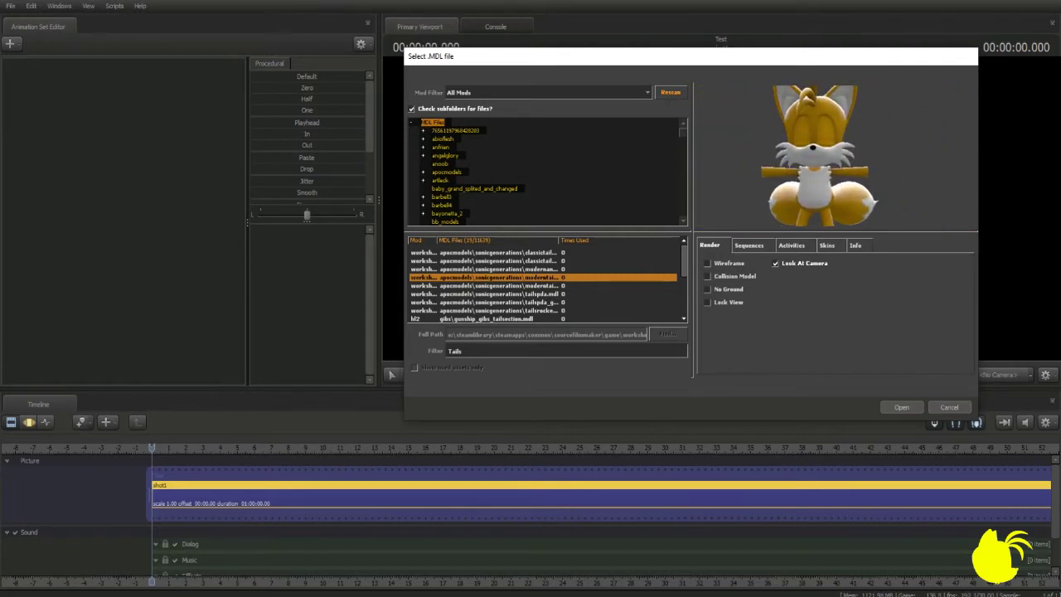
drag(841, 196, 870, 432)
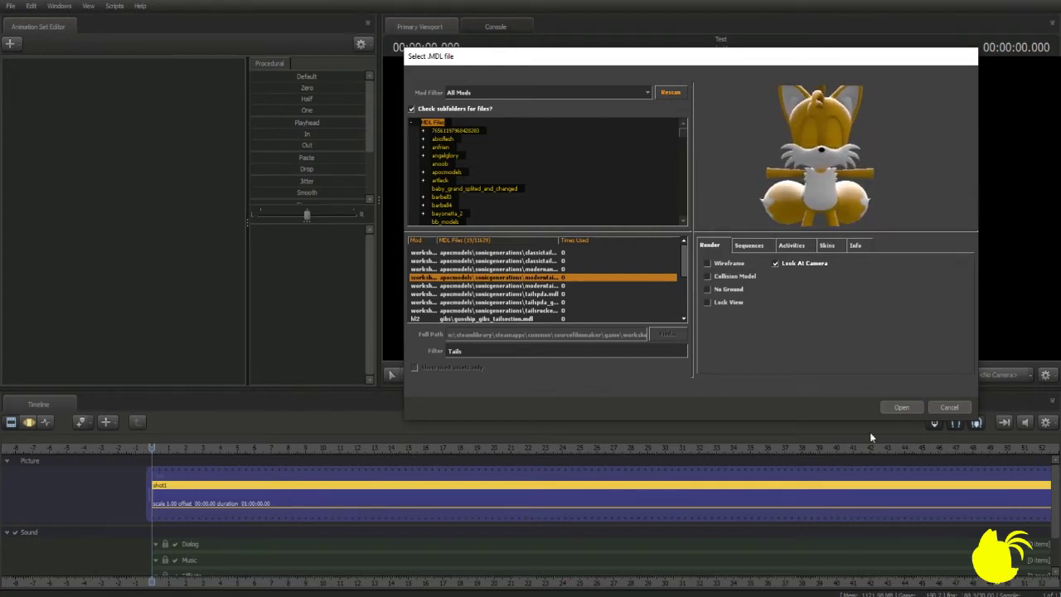
Preview the modern Tails model's alternative skins, including skin1, skin3, skin4 and skin5
click(791, 247)
click(825, 245)
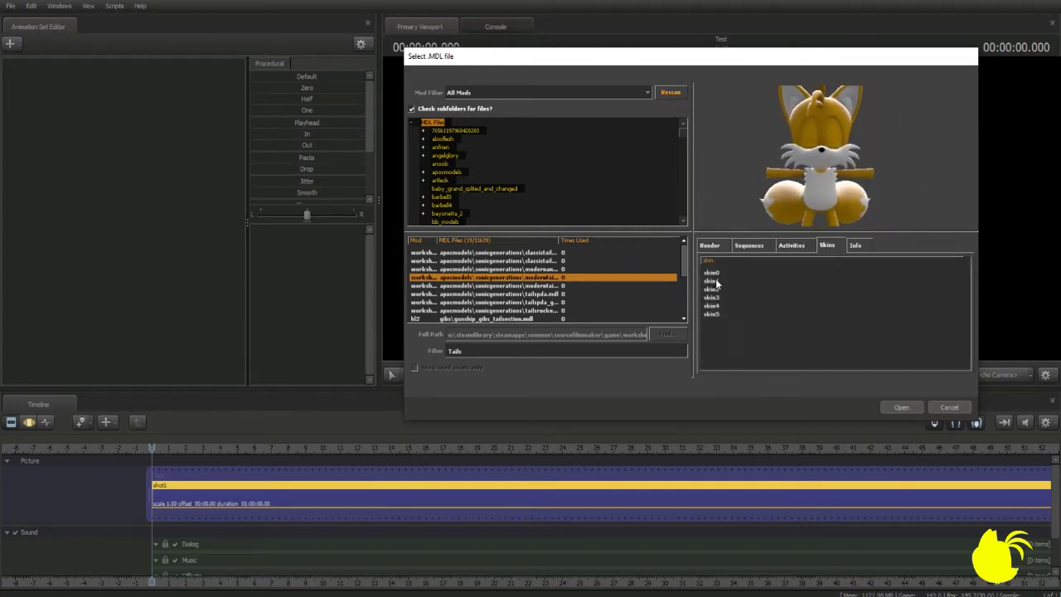
click(713, 282)
click(715, 297)
click(713, 306)
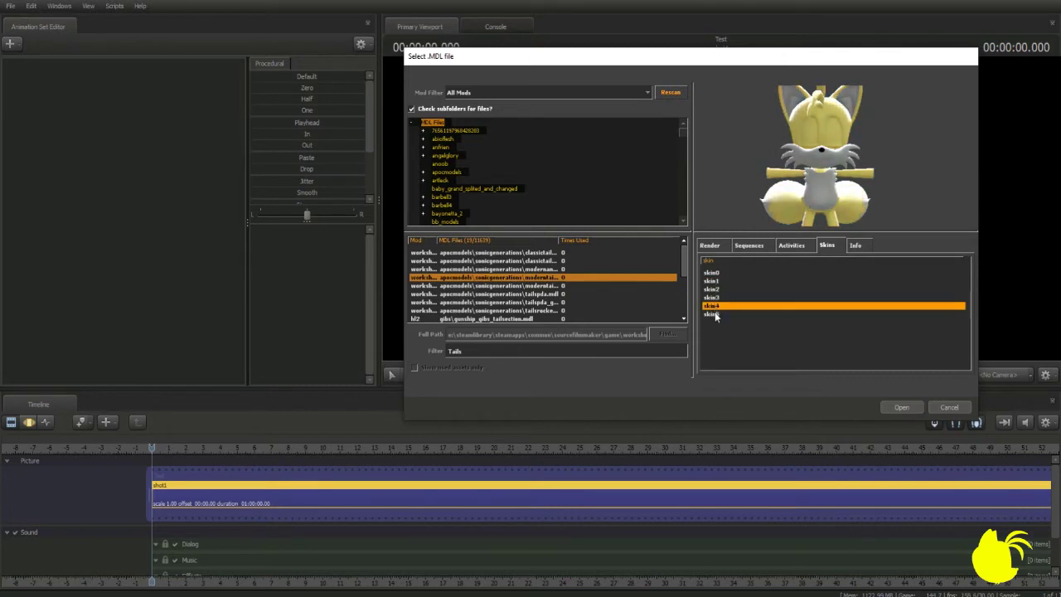
click(715, 313)
click(713, 297)
Preview the Tails model's ragdoll sequence and its ragdoll activity
click(710, 245)
click(751, 246)
click(713, 273)
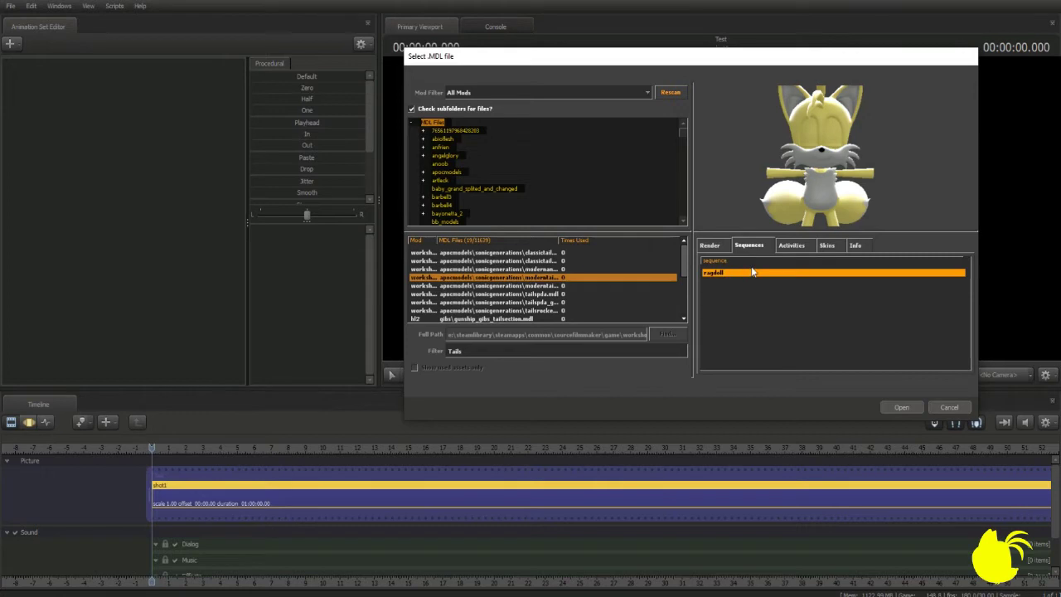
click(806, 247)
click(723, 270)
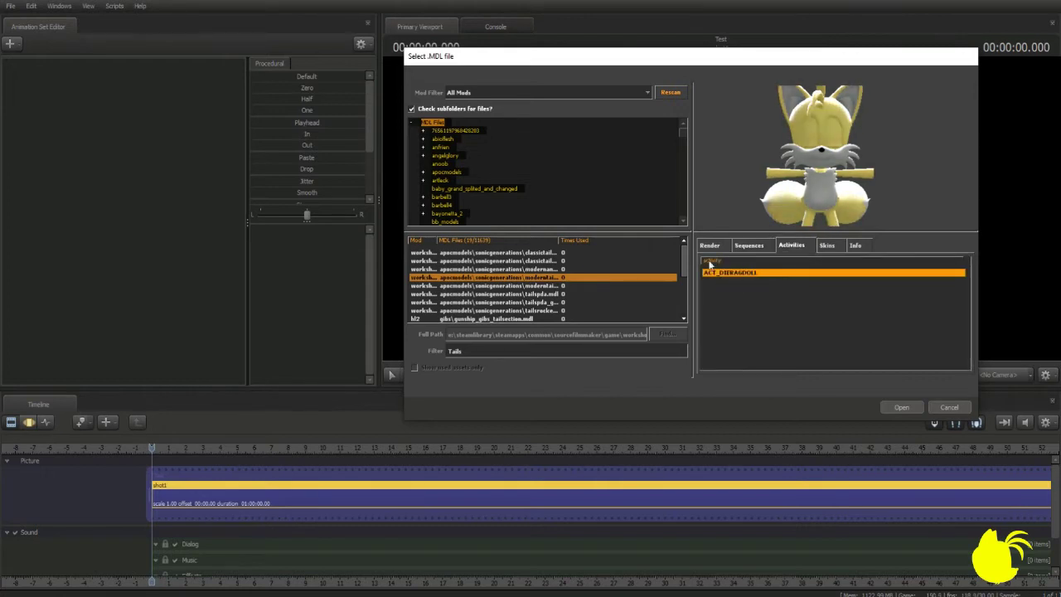
Apply skin0 to the modern Tails model and load it into the shot as an animation set
click(712, 244)
click(840, 245)
click(736, 272)
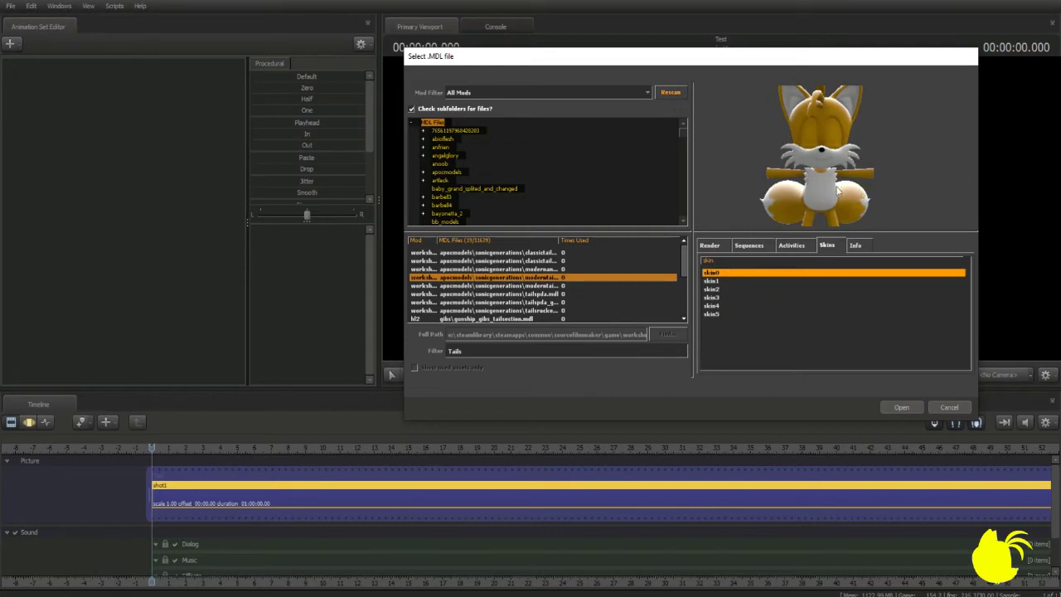
click(899, 407)
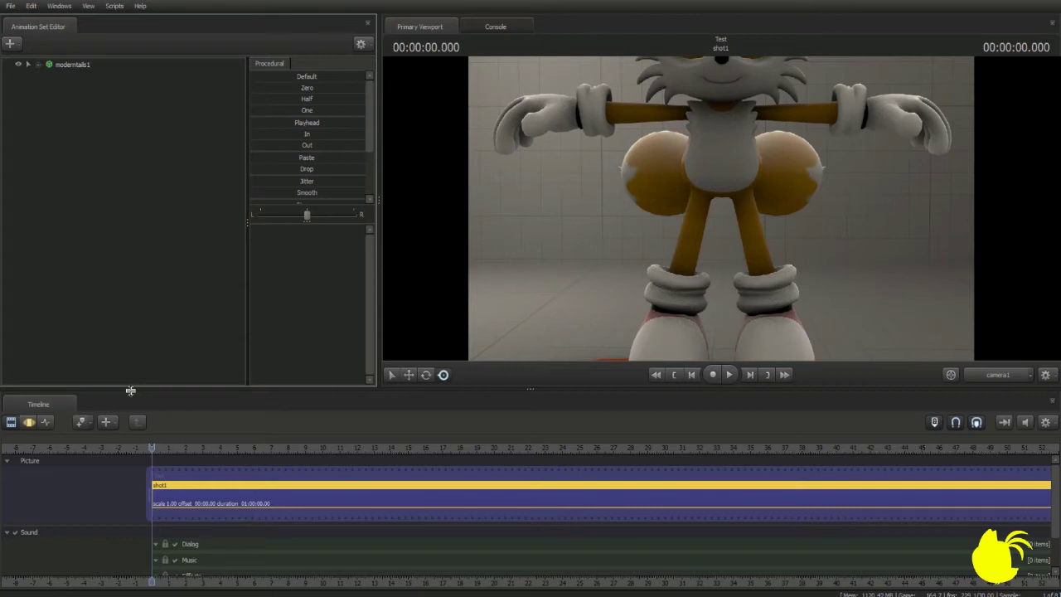
Show the Graph Editor and the Motion Editor in the timeline, ending on the Graph Editor
click(46, 422)
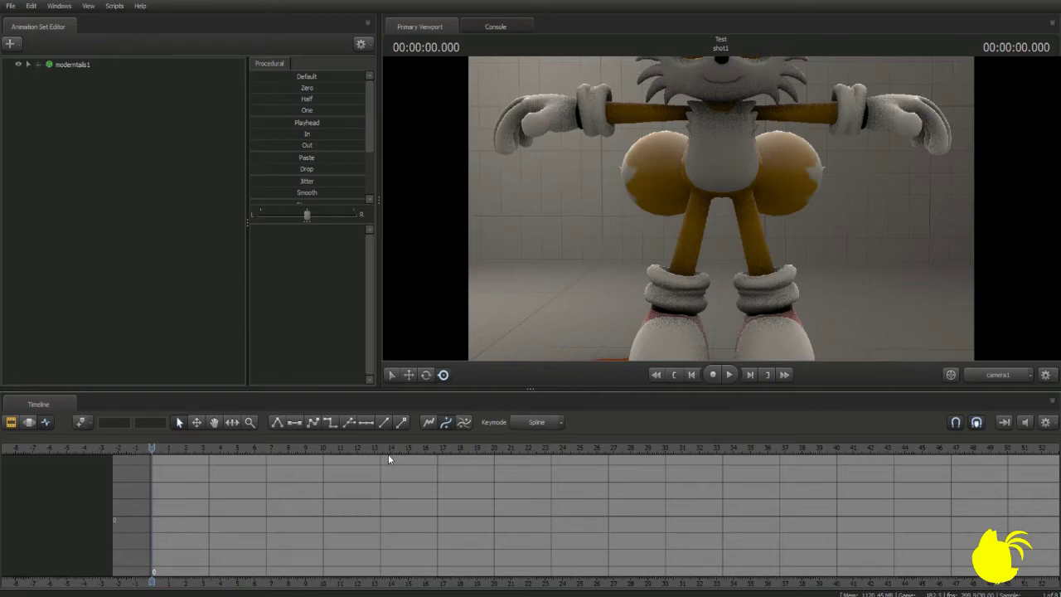
click(26, 425)
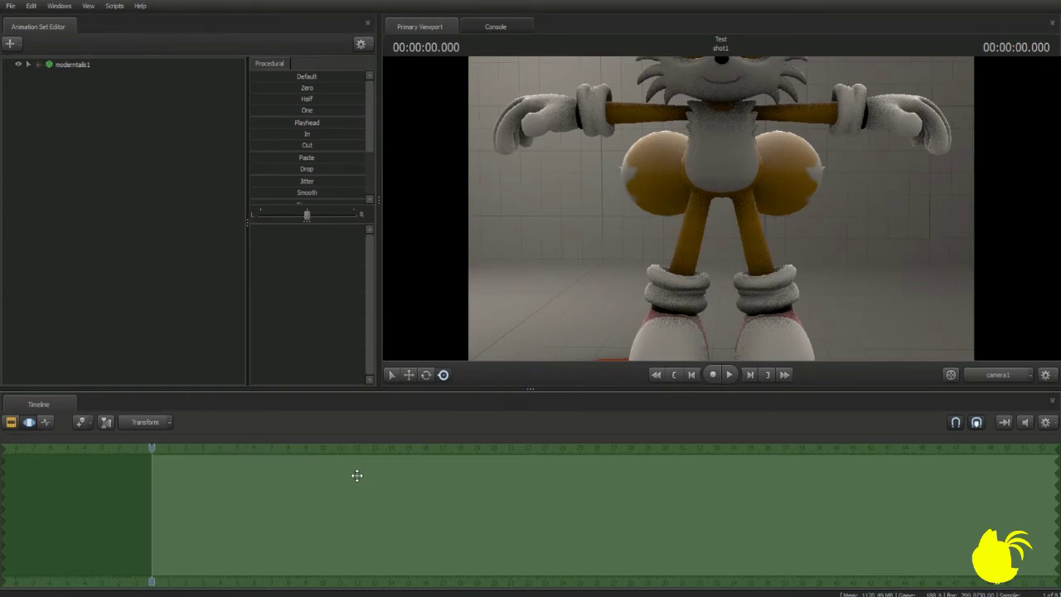
click(47, 424)
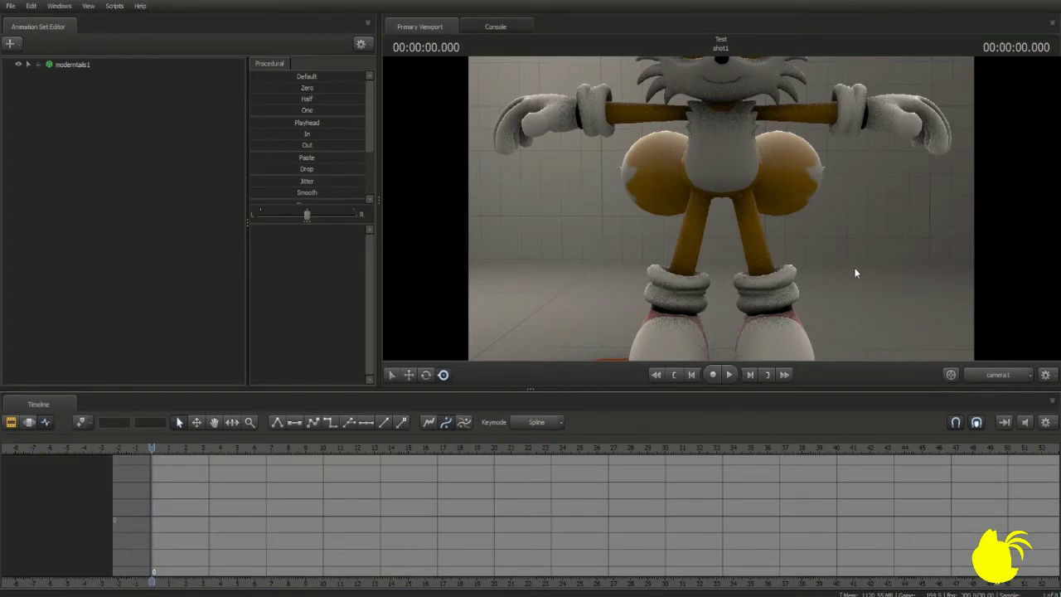
Move camera1 back and aim it so the whole red circular platform is centred in the shot
drag(861, 273, 860, 273)
key(s)
key(x)
key(a)
right_drag(838, 378, 836, 378)
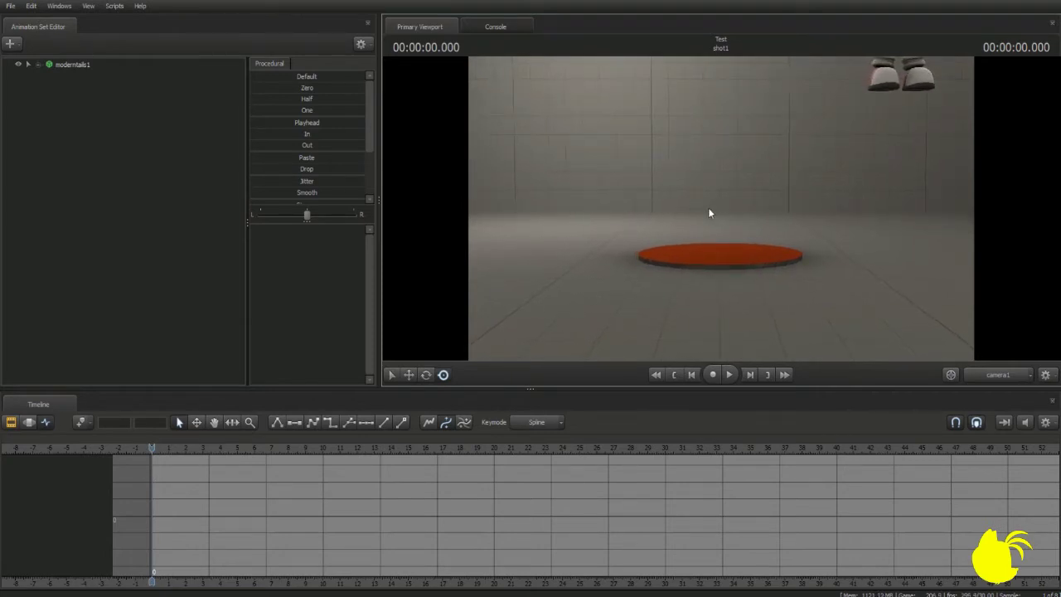
Select moderntails1's rootTransform using the work camera, and move the model onto the centre of the red platform as seen through camera1
click(986, 375)
drag(890, 226, 962, 83)
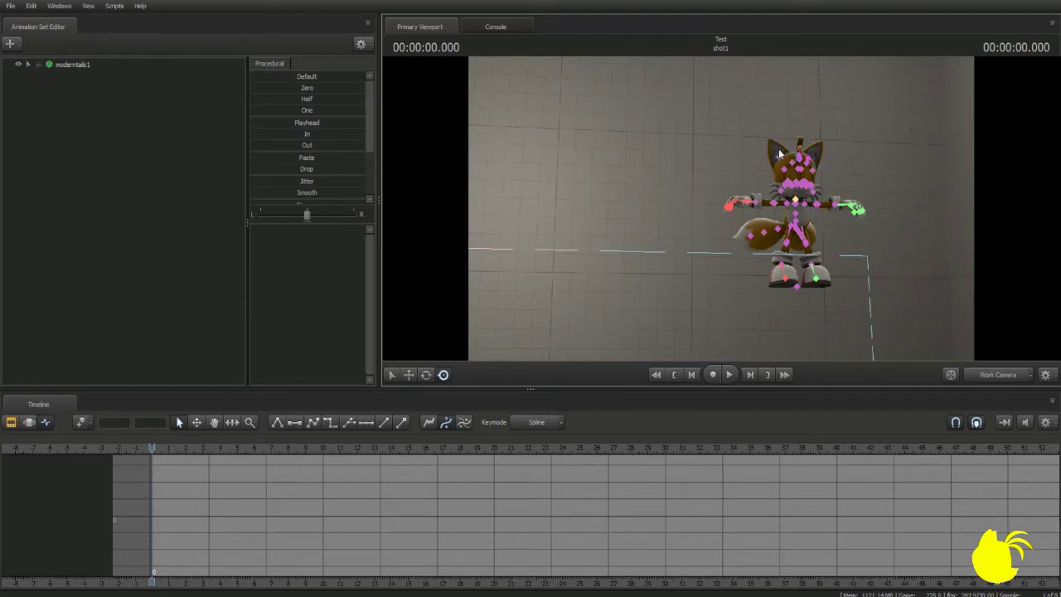
click(798, 290)
key(e)
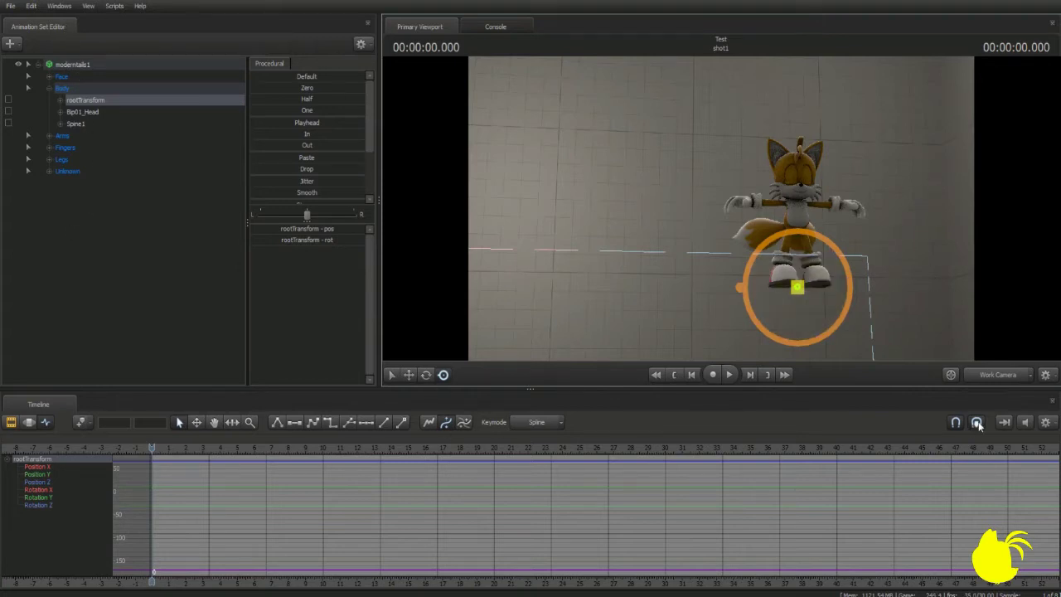
click(996, 375)
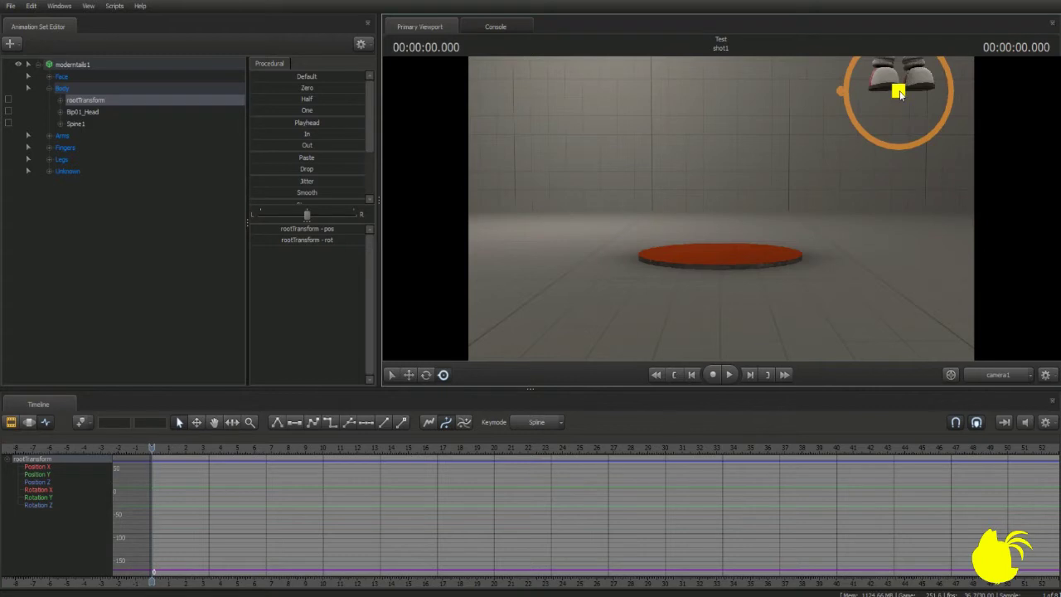
drag(898, 91, 897, 89)
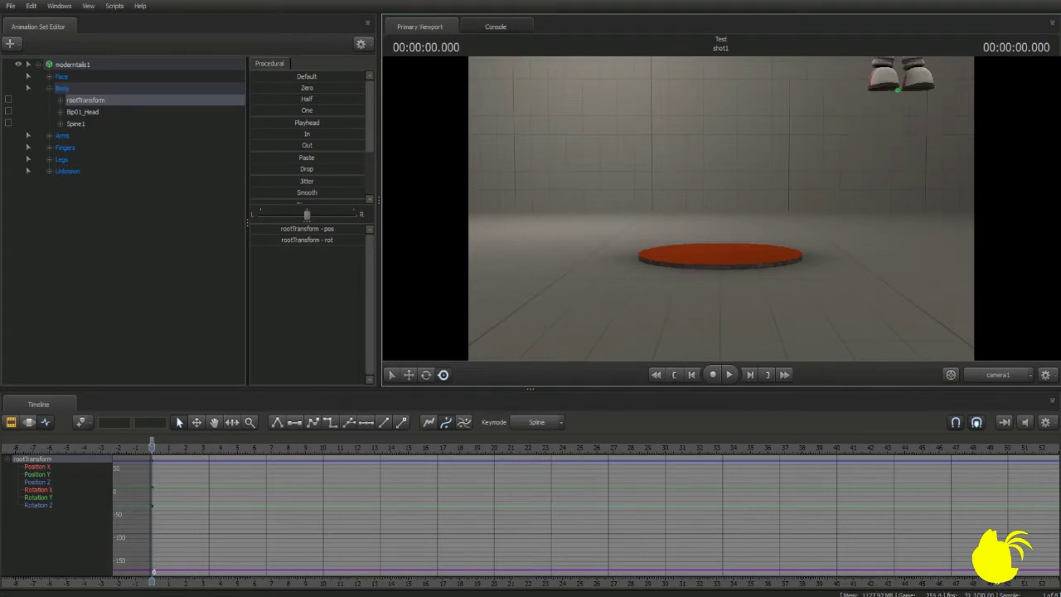
drag(897, 89, 720, 253)
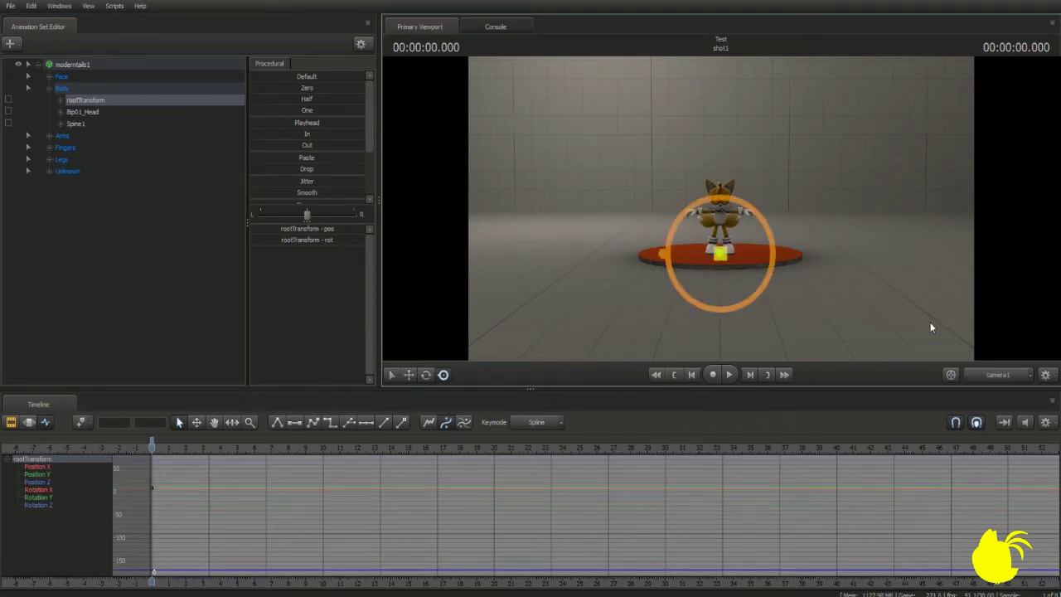
Fly camera1 repeatedly toward and away from Tails, ending with a close view of the upper body
drag(934, 307, 935, 330)
key(w)
key(s)
key(w)
key(s)
key(w)
key(s)
key(w)
key(s)
key(s)
key(w)
key(s)
key(s)
key(w)
key(w)
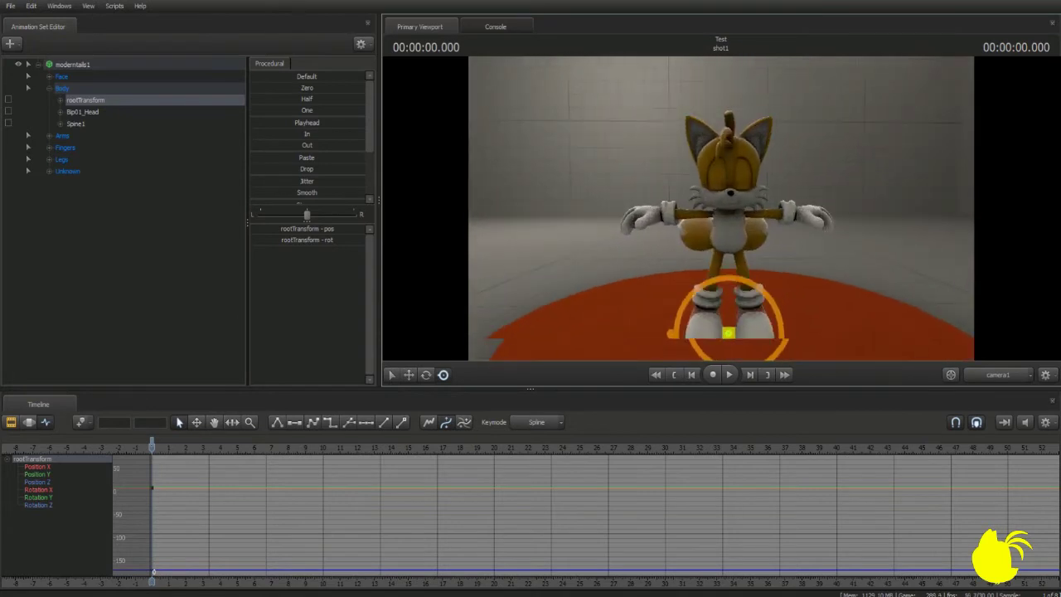
key(w)
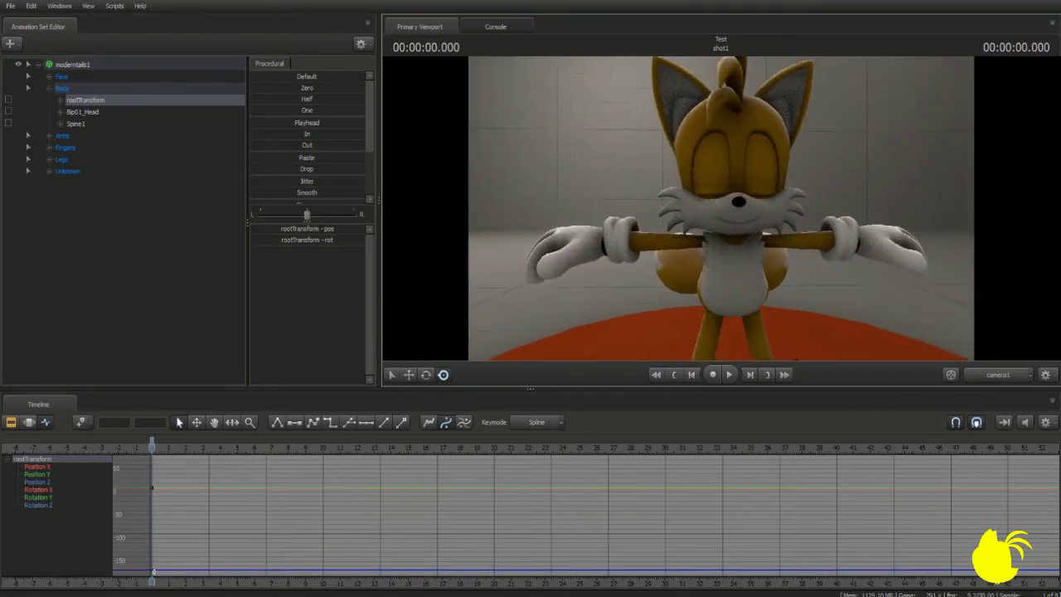
Try framing Tails with camera1 from above and from close in front, and undo the camera move
mouse_move(935, 330)
mouse_down()
mouse_move(955, 318)
mouse_move(934, 328)
mouse_move(943, 322)
mouse_move(930, 351)
mouse_move(942, 349)
mouse_up()
key(s)
key(w)
key(w)
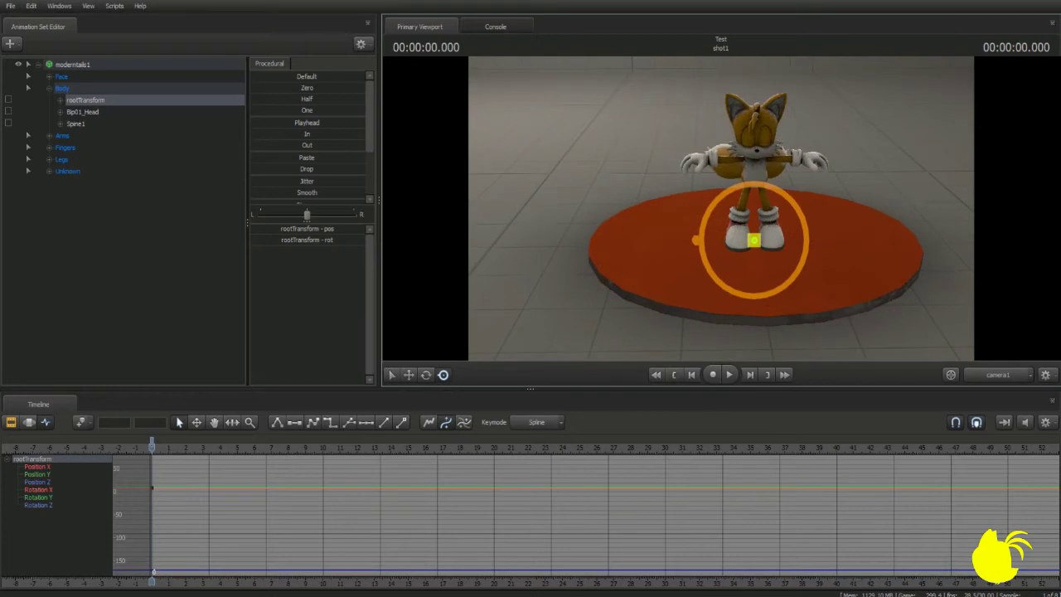
key(w)
drag(721, 208, 720, 116)
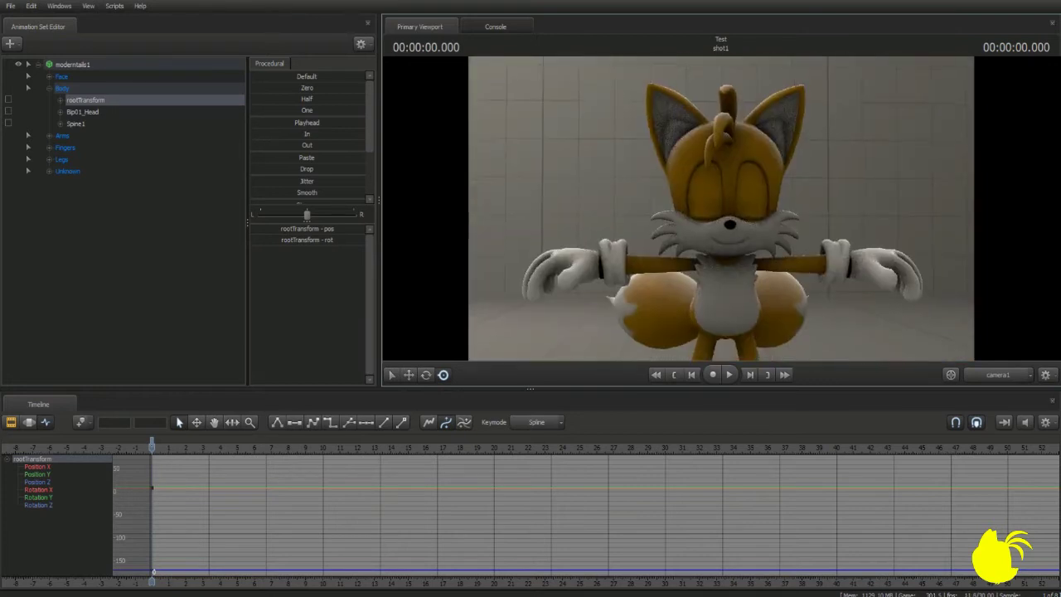
drag(722, 208, 708, 229)
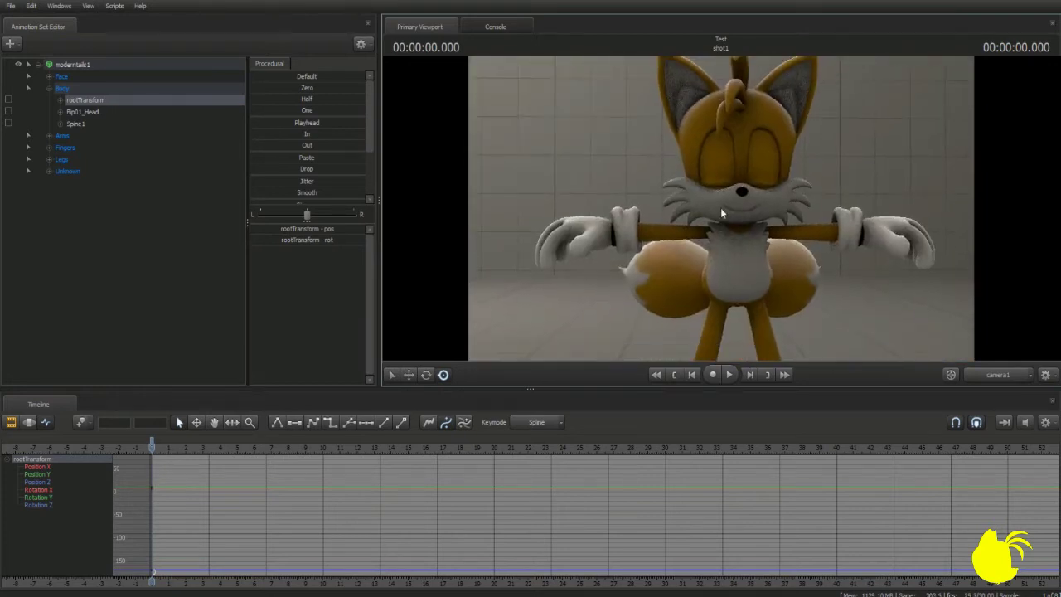
key(ctrl+z)
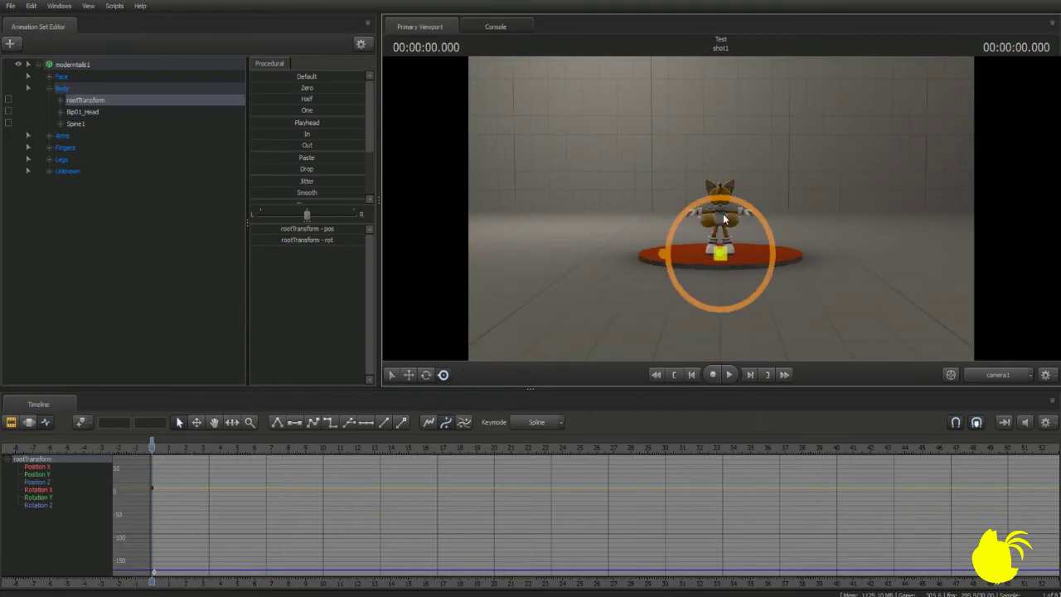
Move camera1 closer to frame Tails' full body centred on the red platform, and activate the Move manipulator for rootTransform
scroll(885, 207, up, 10)
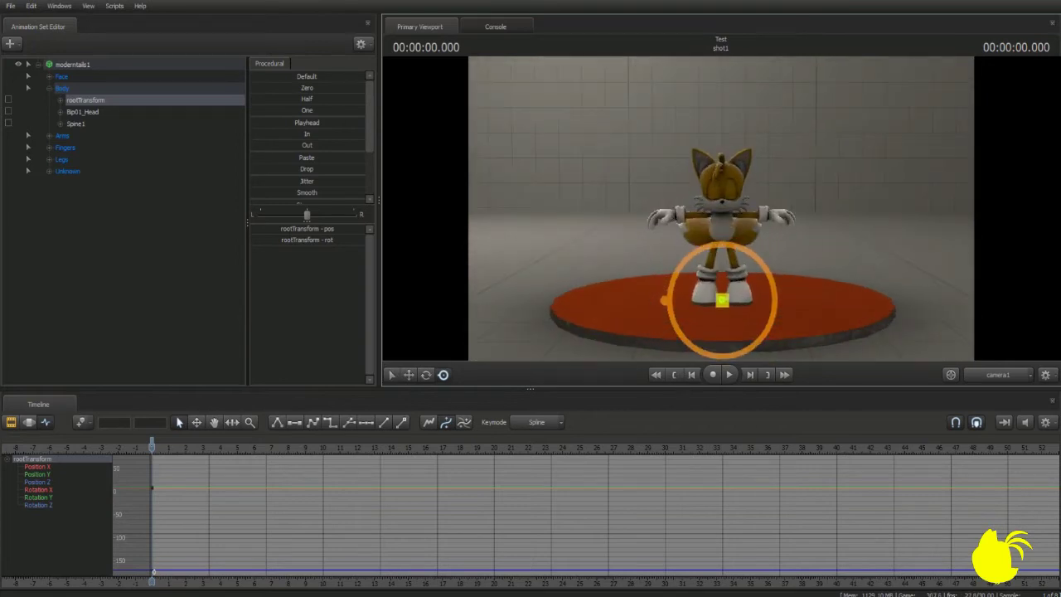
drag(722, 207, 752, 223)
key(w)
key(s)
key(s)
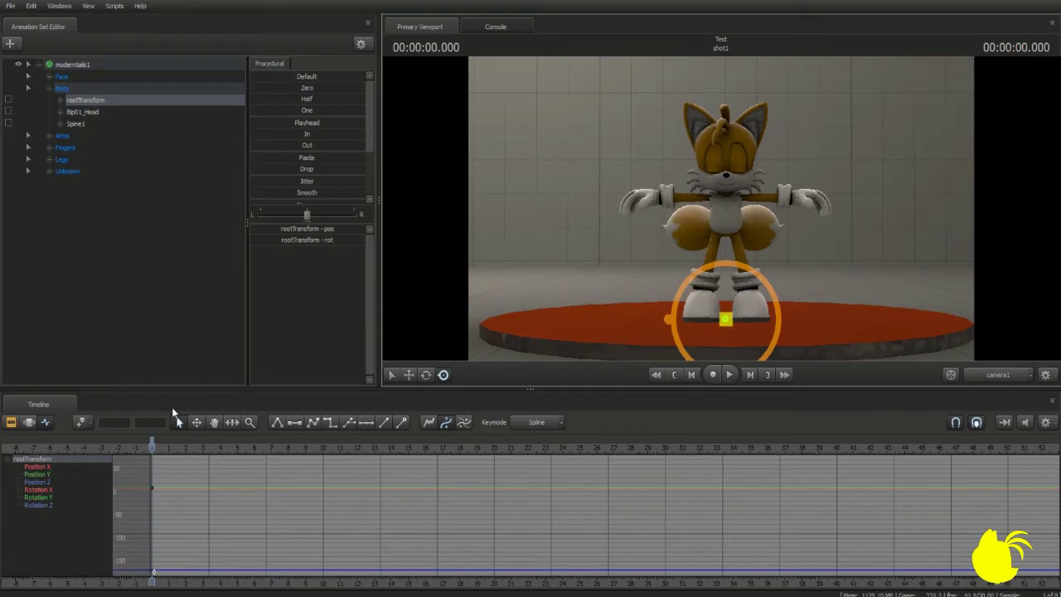
key(w)
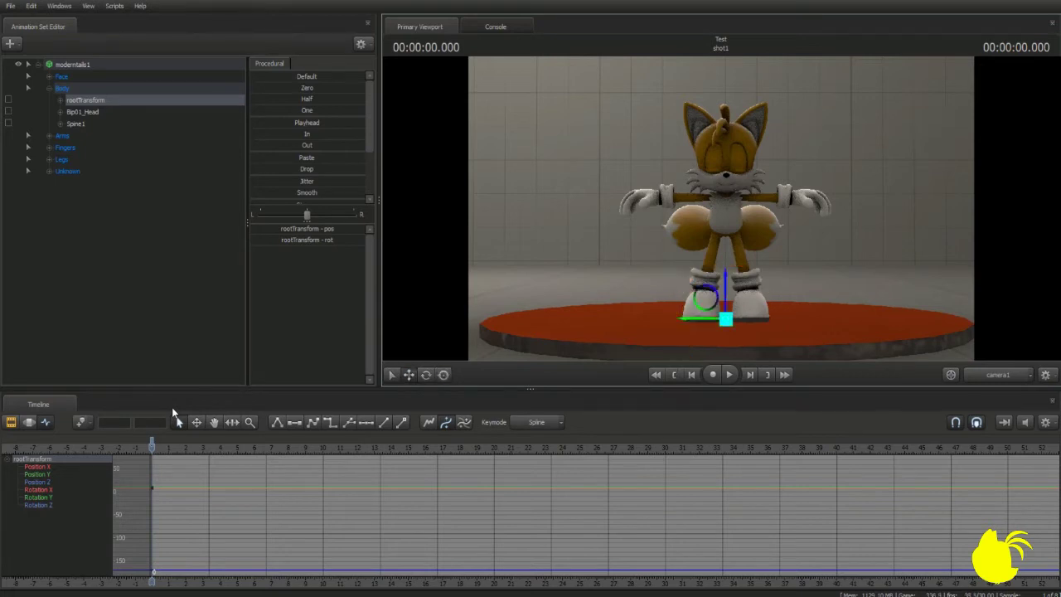
Try rotating Tails' rootTransform with the Rotate manipulator, and undo the rotation
key(e)
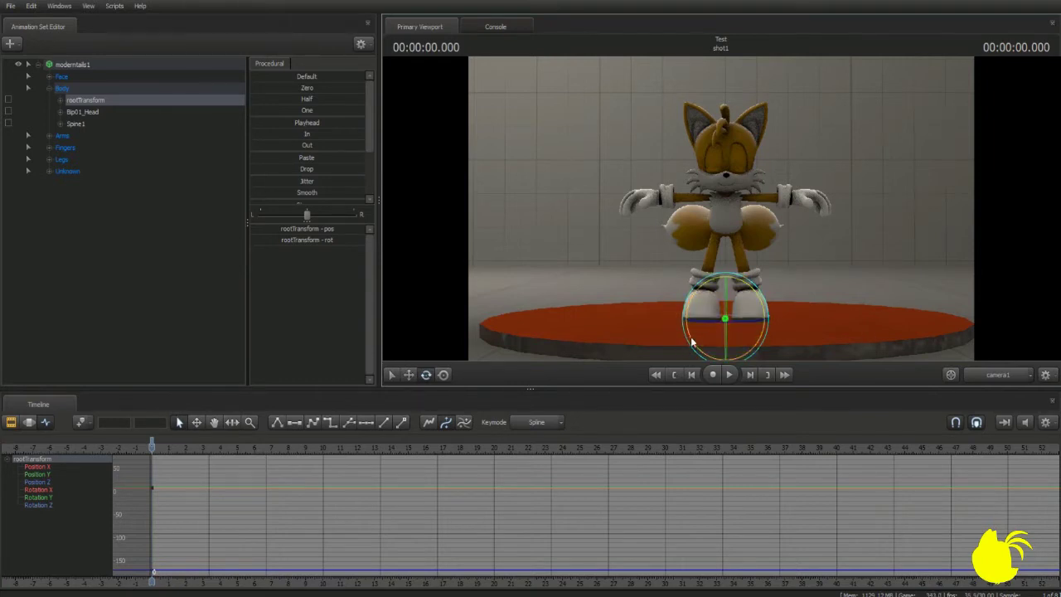
mouse_move(690, 342)
mouse_down()
mouse_move(687, 288)
mouse_move(704, 346)
mouse_move(784, 276)
mouse_move(614, 352)
mouse_move(661, 315)
mouse_move(741, 321)
mouse_move(725, 332)
mouse_move(751, 255)
mouse_move(666, 336)
mouse_move(751, 277)
mouse_move(680, 335)
mouse_move(734, 290)
mouse_move(730, 340)
mouse_move(709, 264)
mouse_move(699, 336)
mouse_move(681, 332)
mouse_up()
key(ctrl+z)
key(e)
Using the work camera close to Tails' face, open the left eye by raising LEyelidOpen1st and LEyelidOpen2nd to the maximum
click(974, 377)
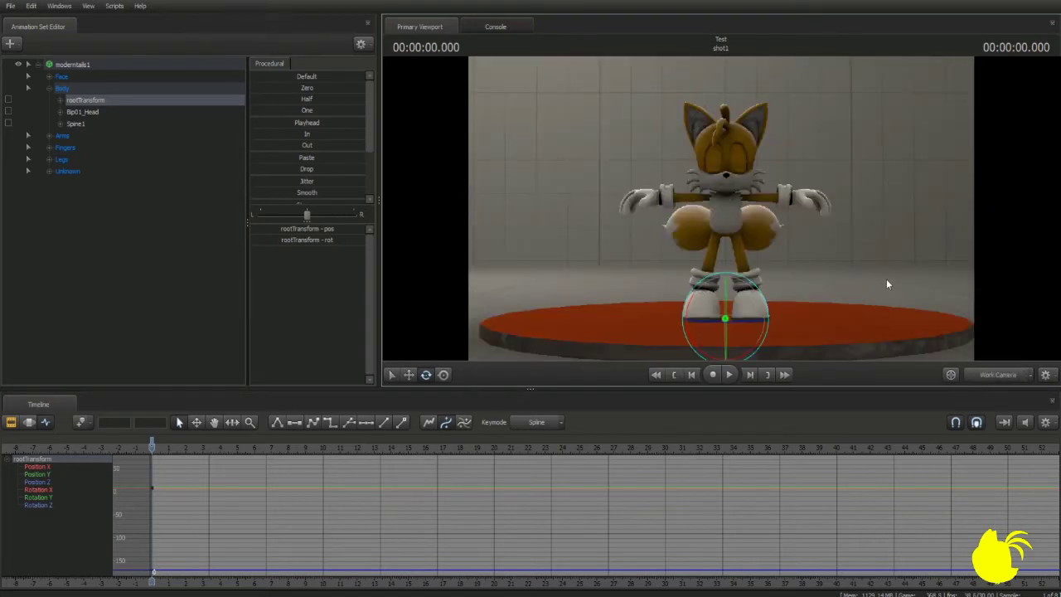
key(w)
drag(886, 274, 818, 239)
key(d)
key(w)
key(d)
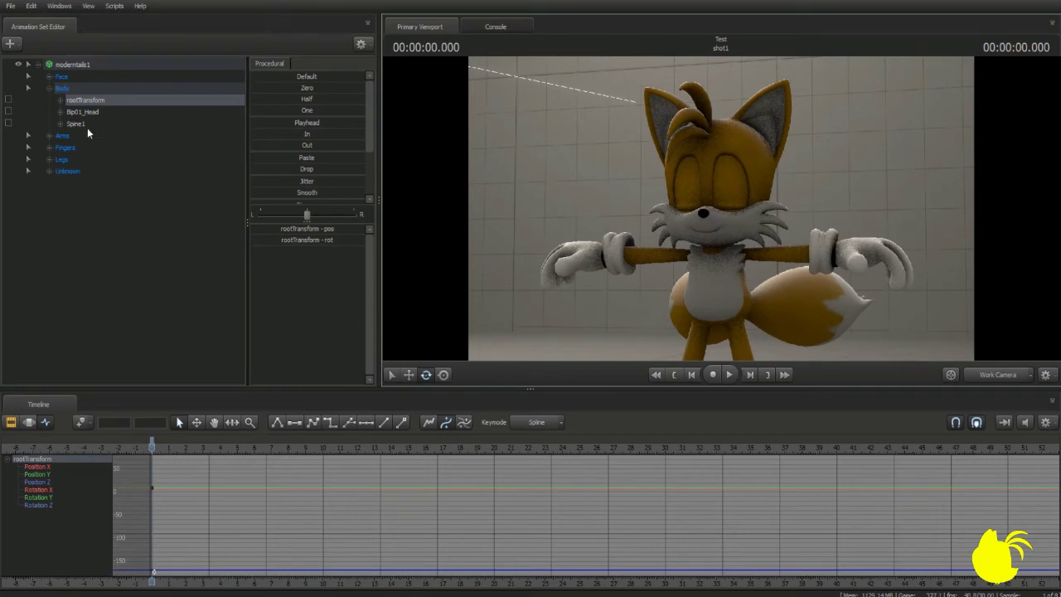
click(48, 172)
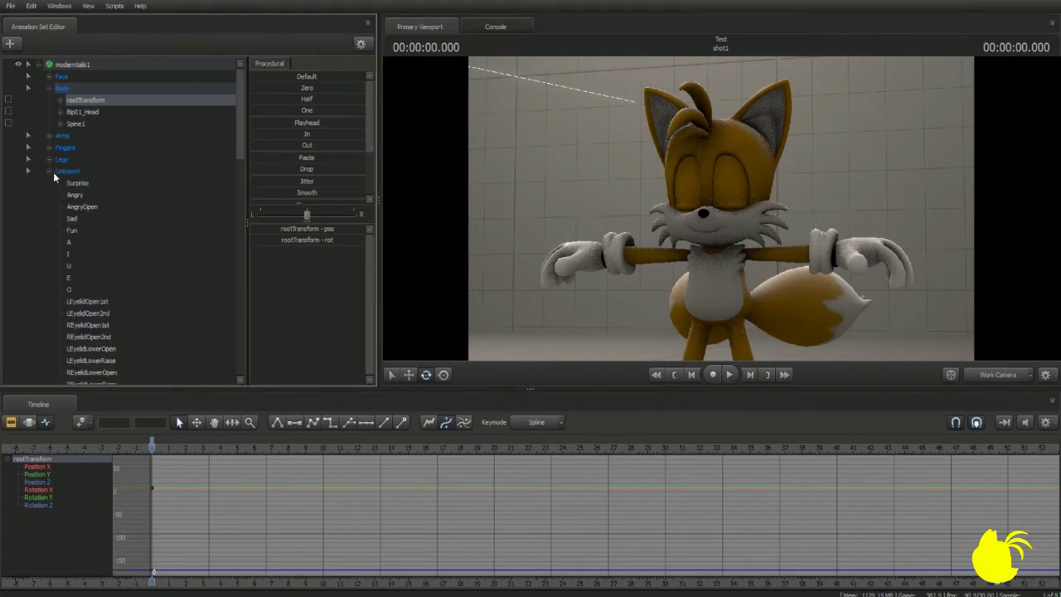
scroll(45, 224, down, 6)
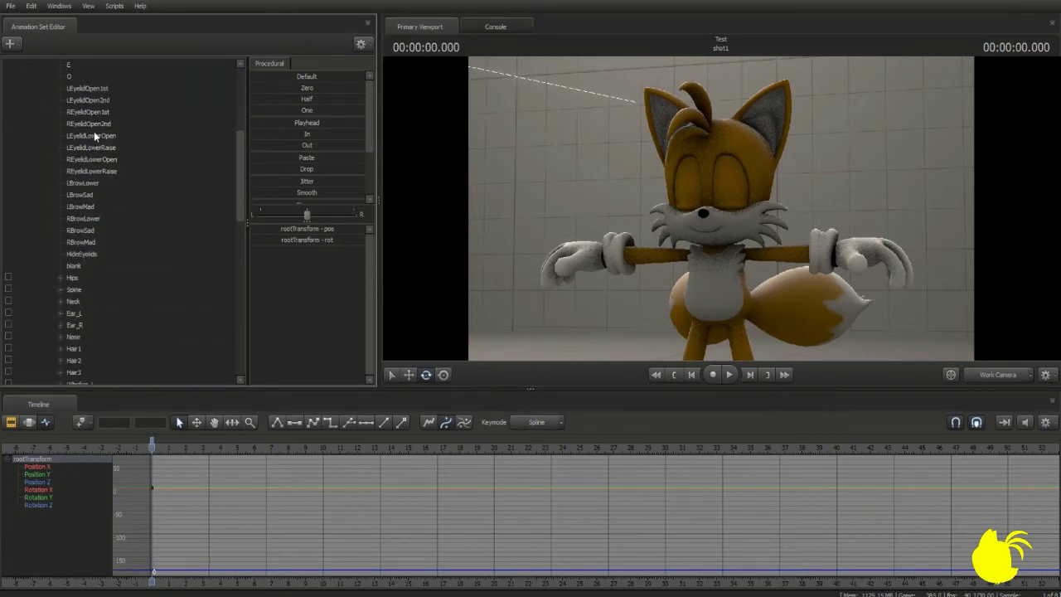
click(78, 88)
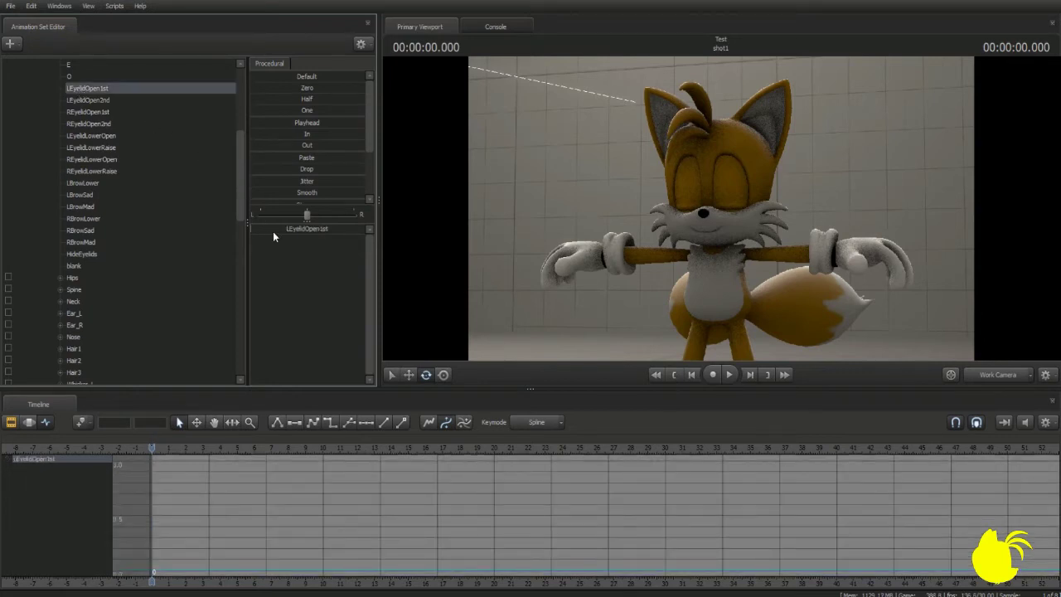
drag(275, 231, 367, 232)
click(122, 100)
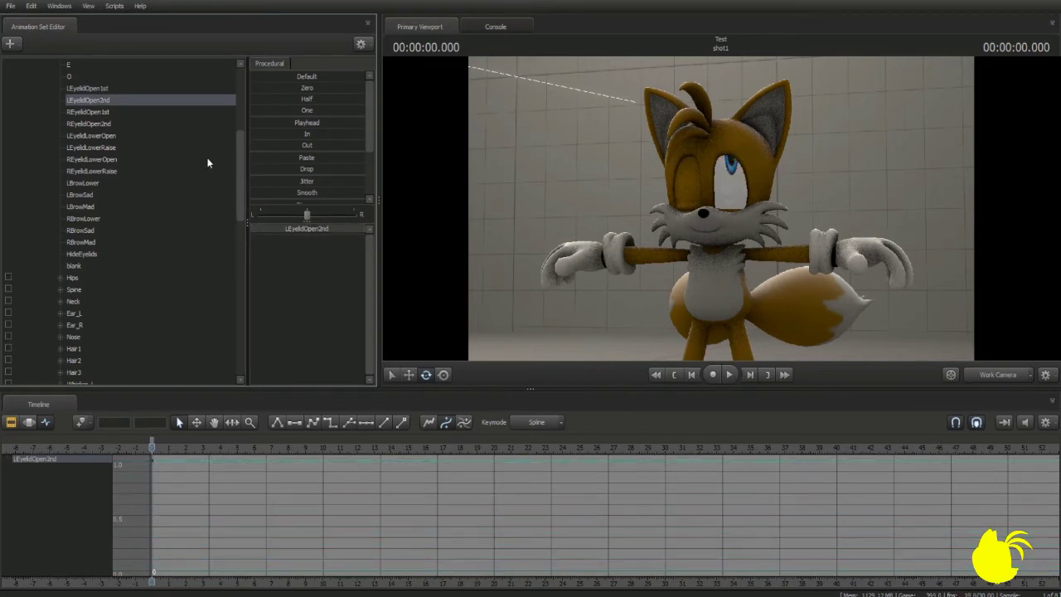
Open Tails' right eye to match by raising REyelidOpen1st and REyelidOpen2nd to the maximum
click(101, 112)
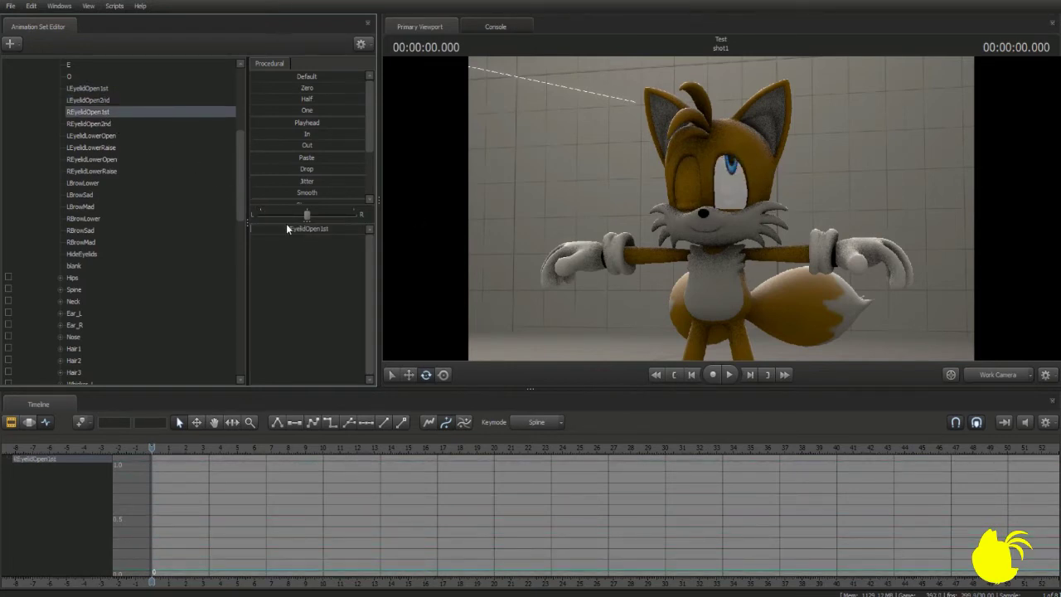
drag(340, 233, 286, 153)
click(100, 123)
drag(317, 228, 488, 233)
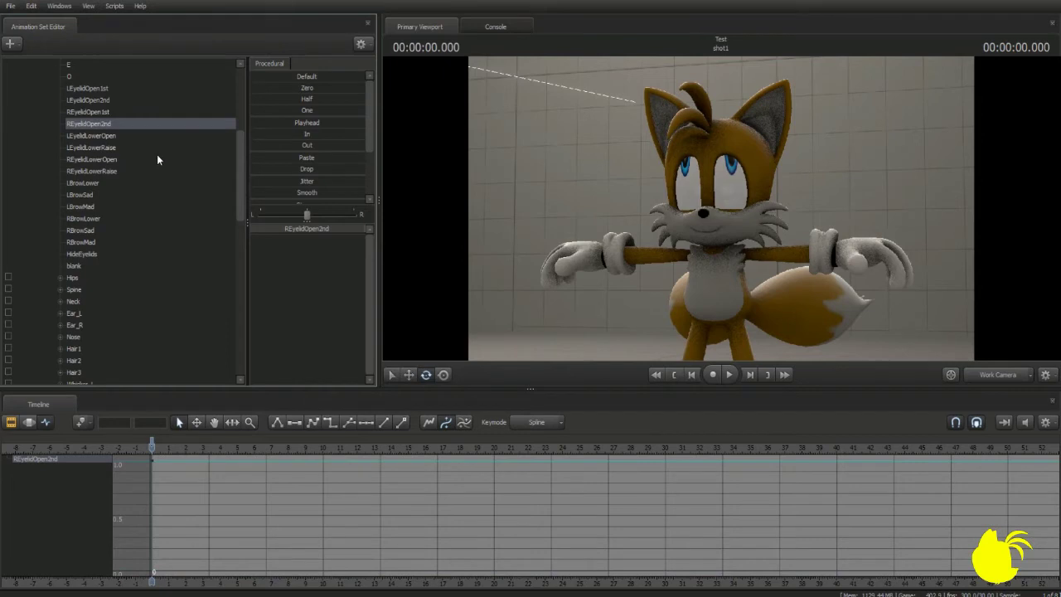
drag(649, 236, 674, 230)
key(a)
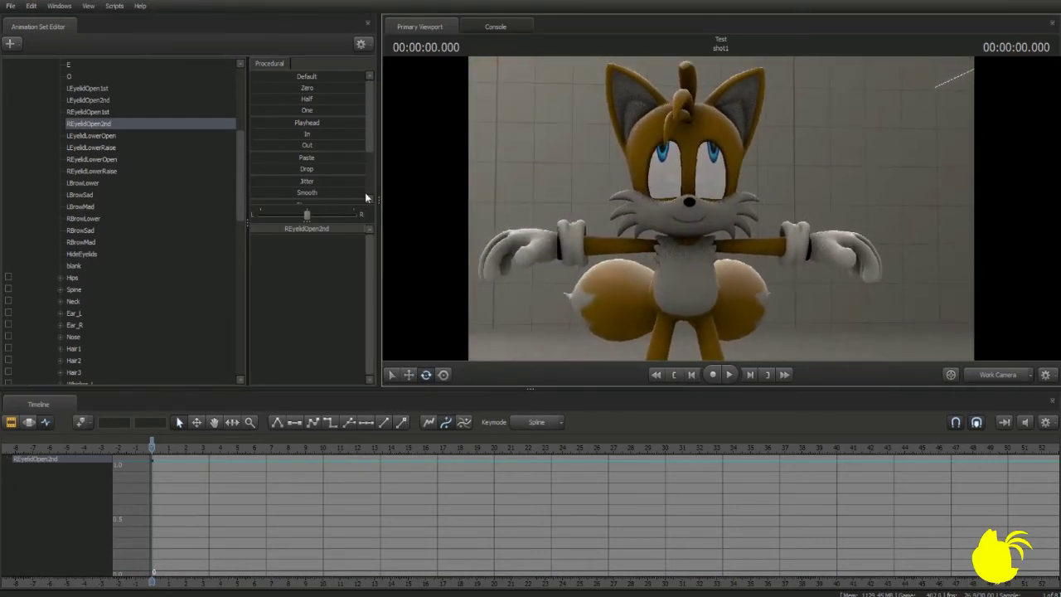
Select the model's Face control group and adjust eyes_updown so the pupils sit centred in the eyes
scroll(95, 158, up, 6)
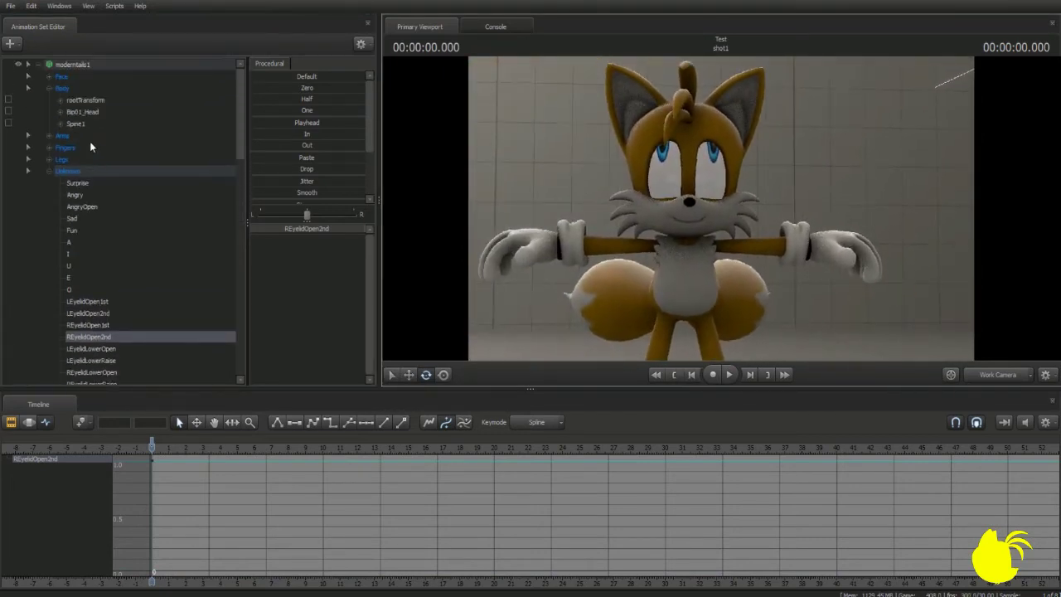
click(61, 77)
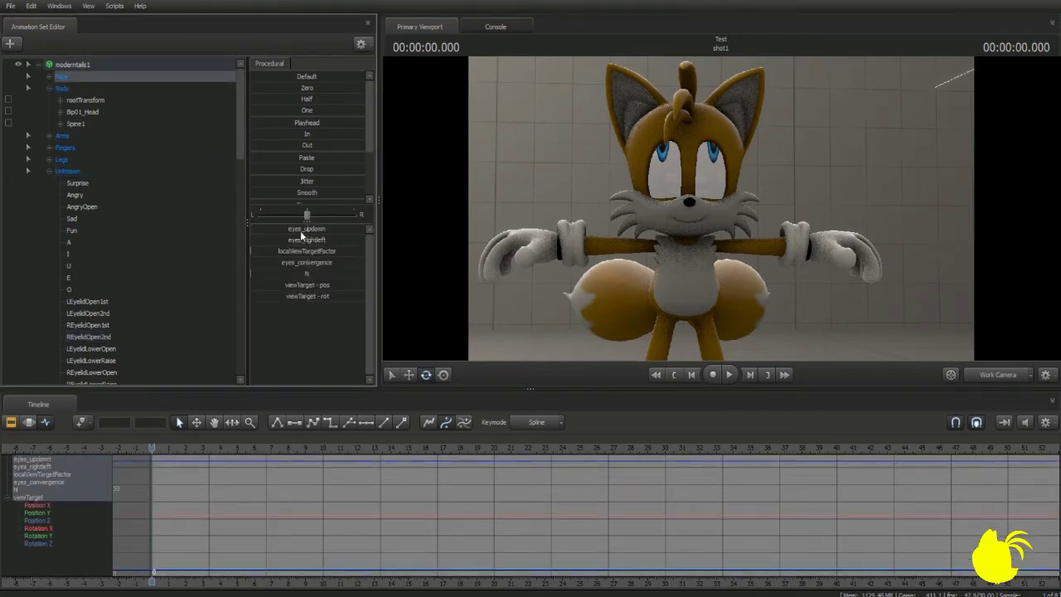
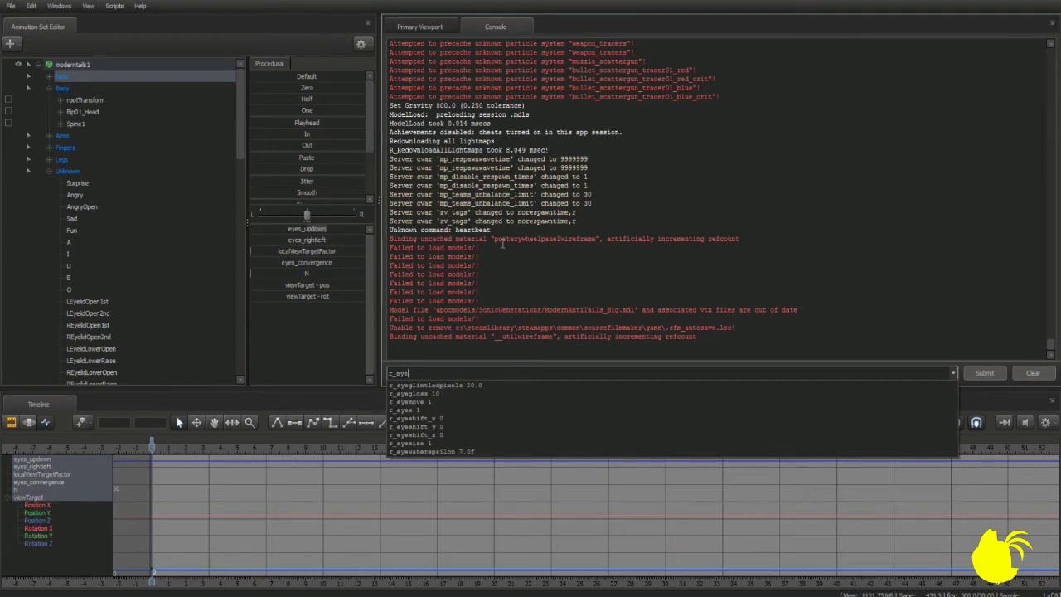
Run r_eyesize 1 in the console, compare the eyes in the viewport, and set r_eyesize to 0
text(1)
key(Return)
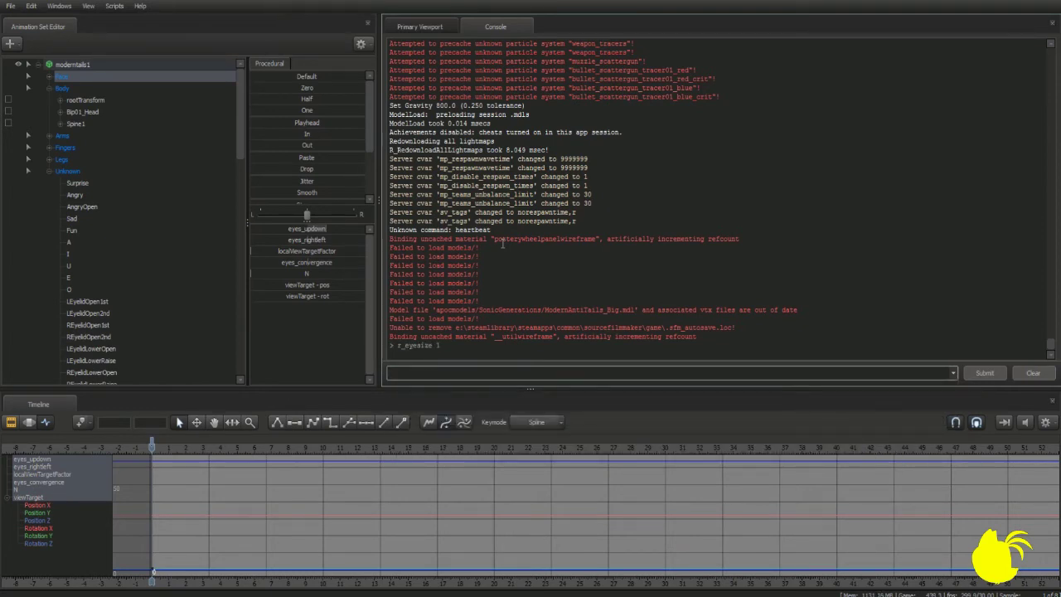
click(407, 27)
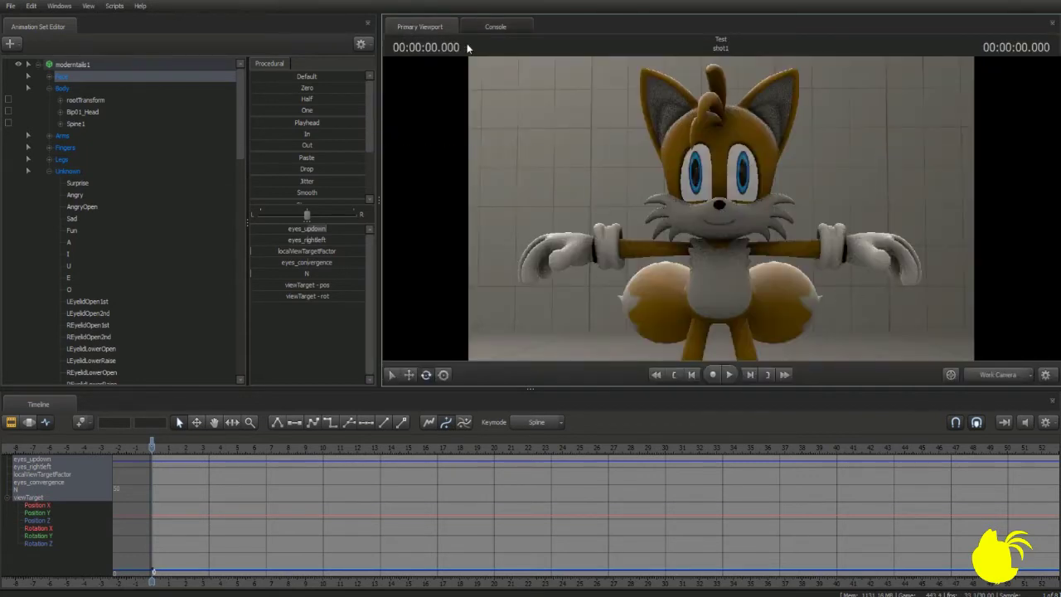
click(494, 27)
key(Up)
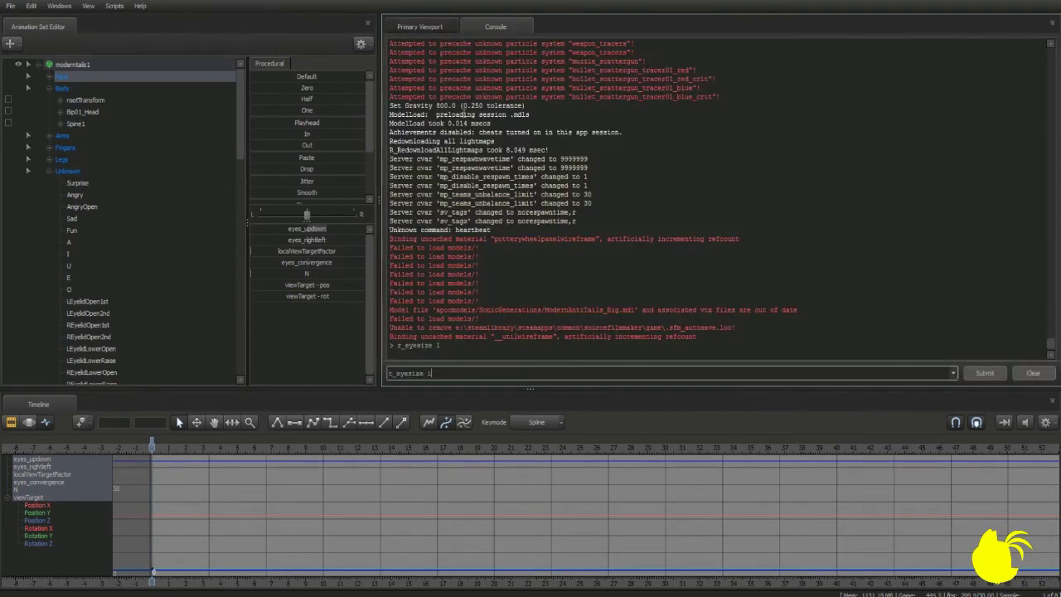
text(0)
key(Return)
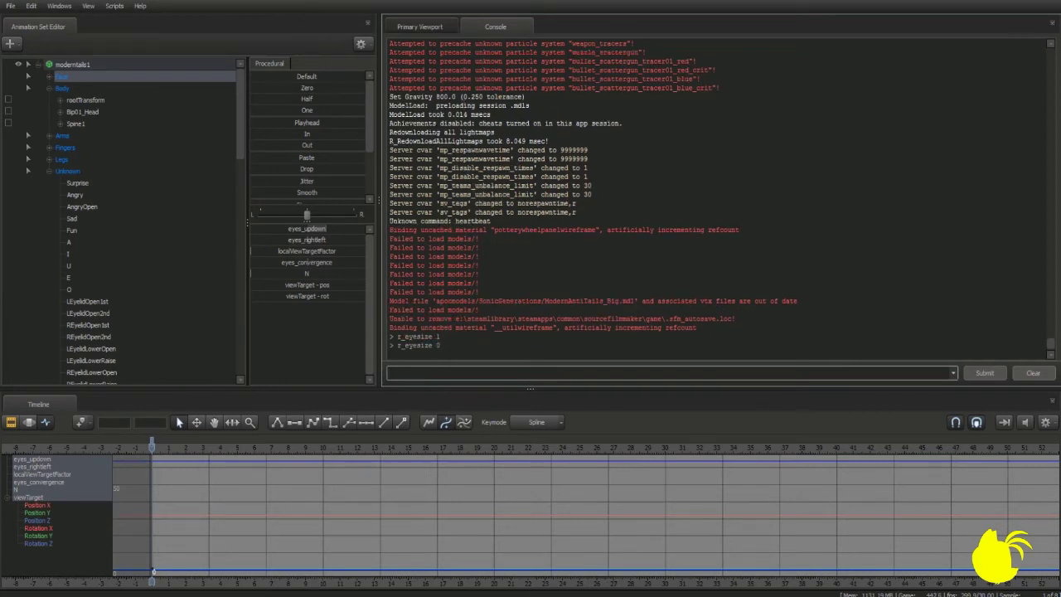
click(419, 27)
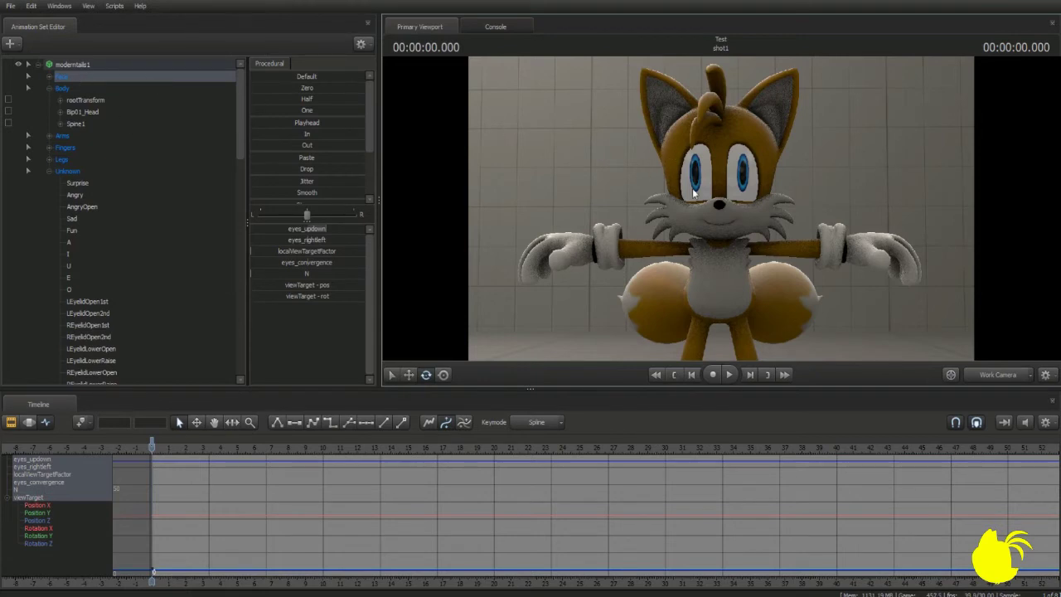
Examine Tails' eyes and face from several distances and angles with the work camera
drag(822, 224, 793, 183)
key(d)
key(w)
key(w)
key(s)
key(s)
mouse_move(688, 197)
mouse_down()
mouse_move(688, 207)
mouse_move(675, 193)
mouse_move(685, 192)
mouse_up()
key(w)
Switch to camera1 and raise eyes_convergence slightly to bring the pupils closer together
click(998, 376)
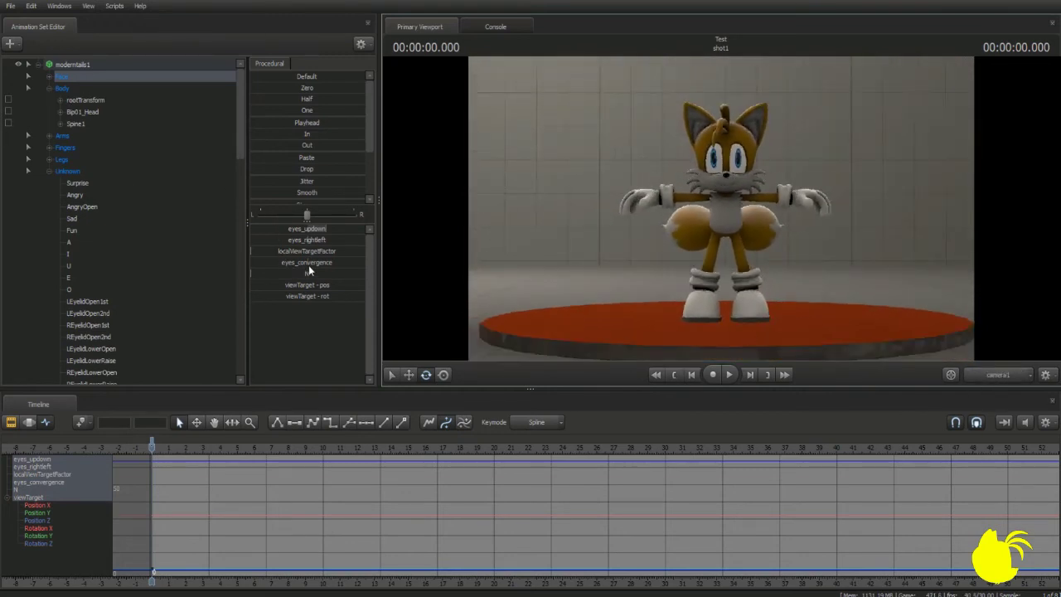
drag(317, 264, 321, 264)
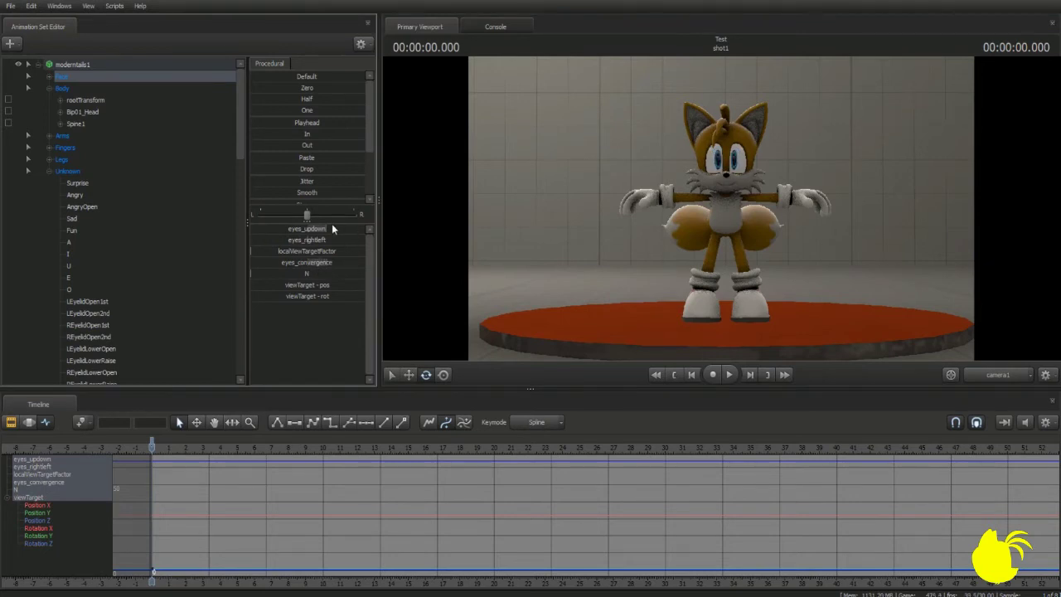
drag(323, 264, 322, 265)
Return to the work camera, raise REyelidLowerOpen to its maximum, and frame the face closely
click(999, 375)
drag(979, 336, 950, 341)
key(w)
key(s)
scroll(27, 275, down, 3)
scroll(81, 196, down, 2)
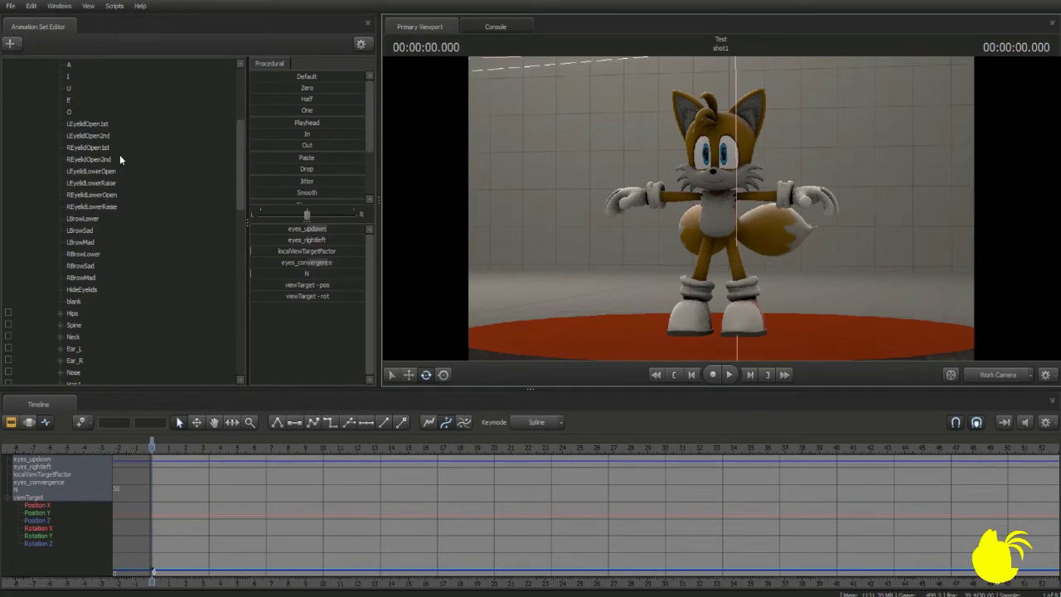
click(85, 196)
drag(285, 228, 366, 228)
key(w)
drag(893, 261, 877, 233)
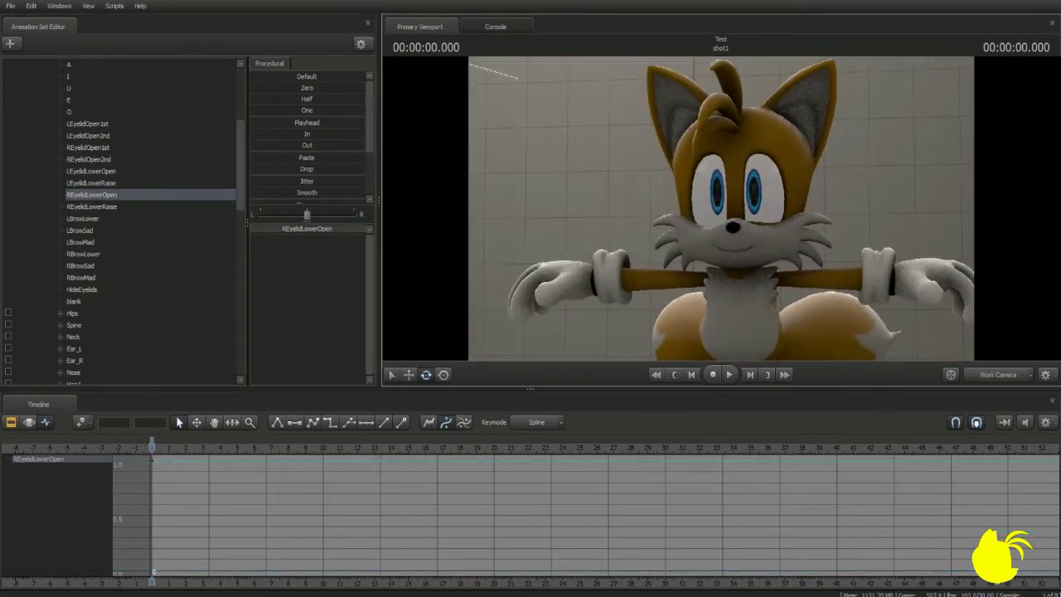
Raise LEyelidLowerOpen to its maximum and check Tails' eyes through camera1
click(93, 172)
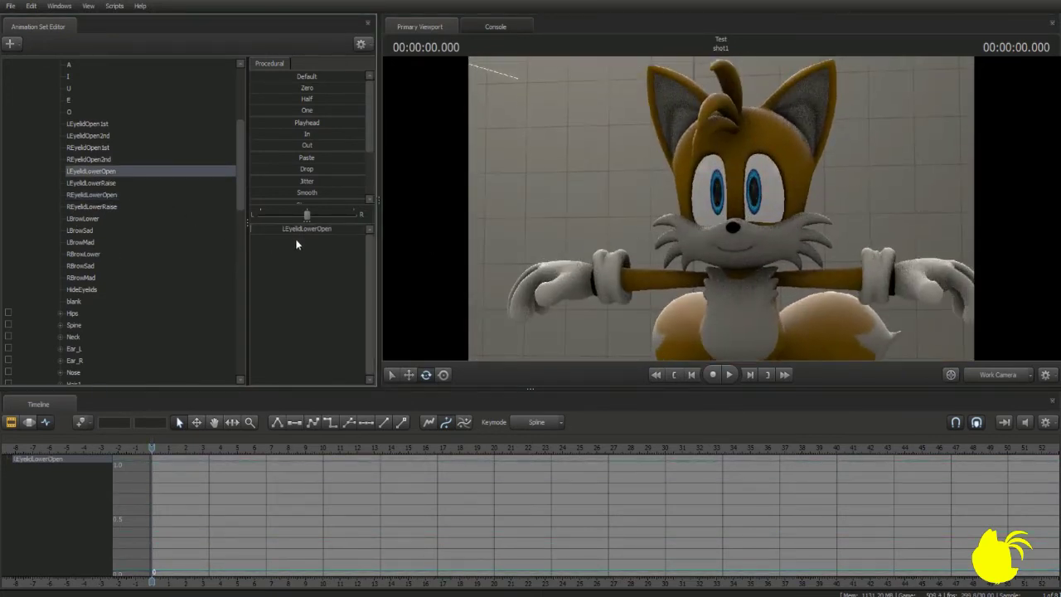
drag(253, 228, 366, 228)
drag(519, 239, 525, 240)
key(s)
click(985, 378)
click(985, 376)
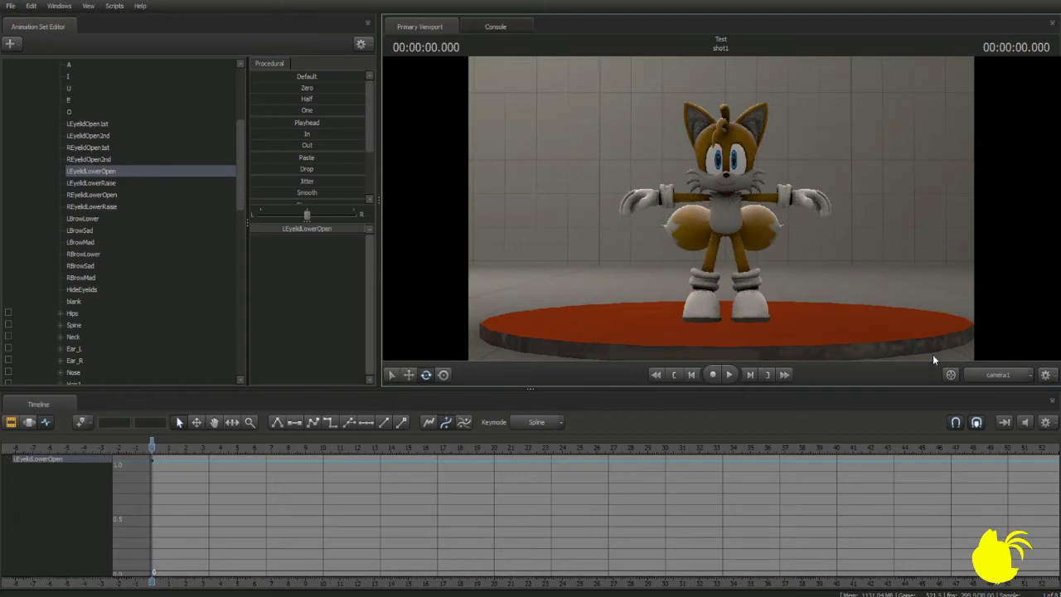
Display Tails' selectable bones over the model from the work camera and examine where they lie
click(989, 379)
mouse_move(858, 299)
mouse_down()
mouse_move(860, 313)
mouse_move(861, 298)
mouse_up()
key(w)
key(ctrl)
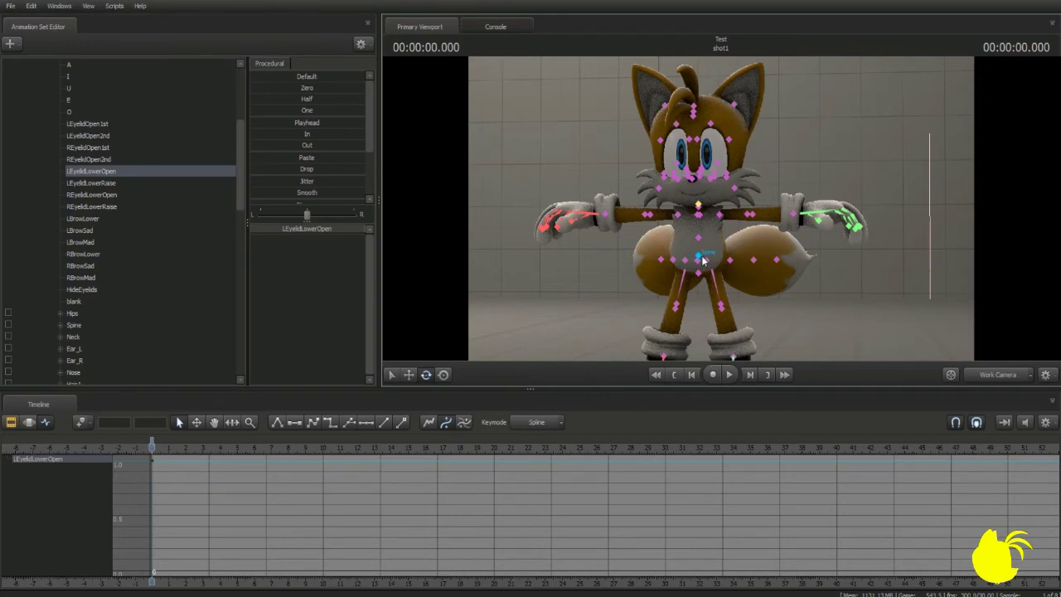
click(701, 201)
click(635, 103)
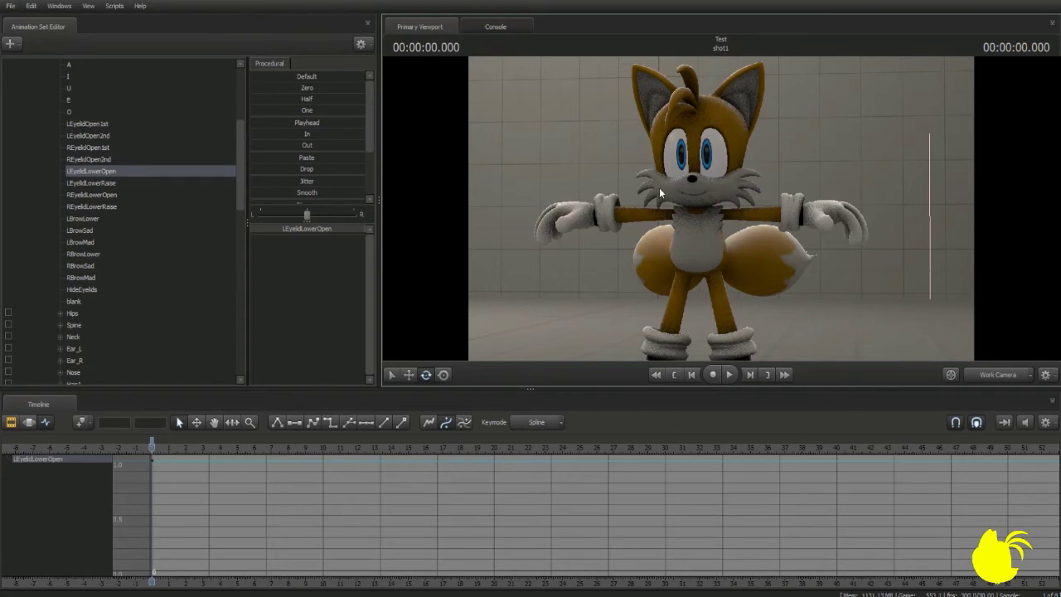
Rotate Thigh_L and Thigh_R inward so that Tails' legs stand close together
drag(845, 276, 847, 353)
ctrl+click(730, 146)
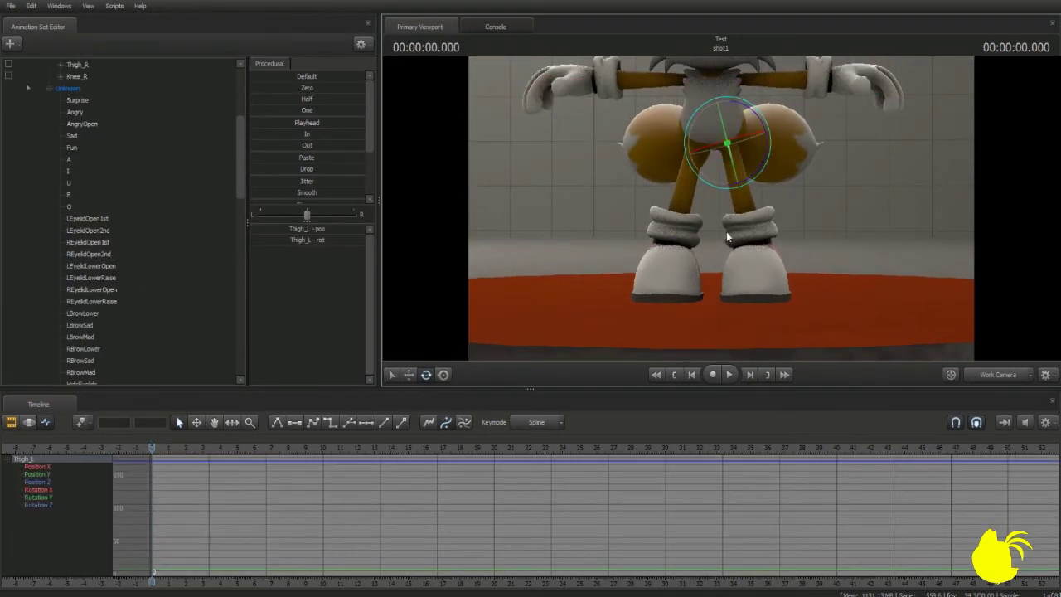
drag(765, 157, 706, 185)
click(696, 166)
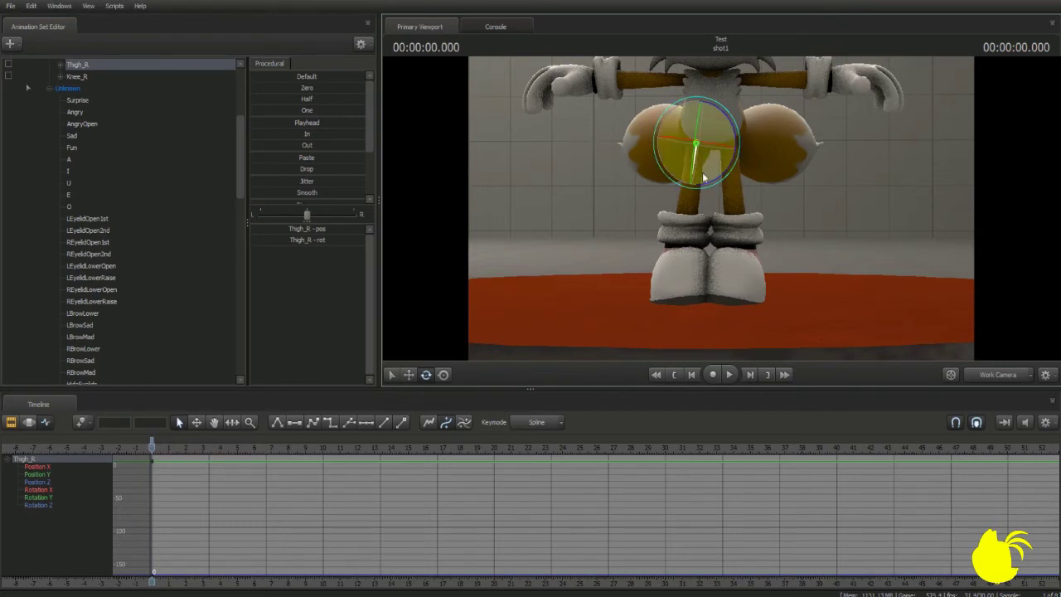
Rotate Bip01_L_Foot and Bip01_R_Foot outward so the toes point slightly apart
click(734, 277)
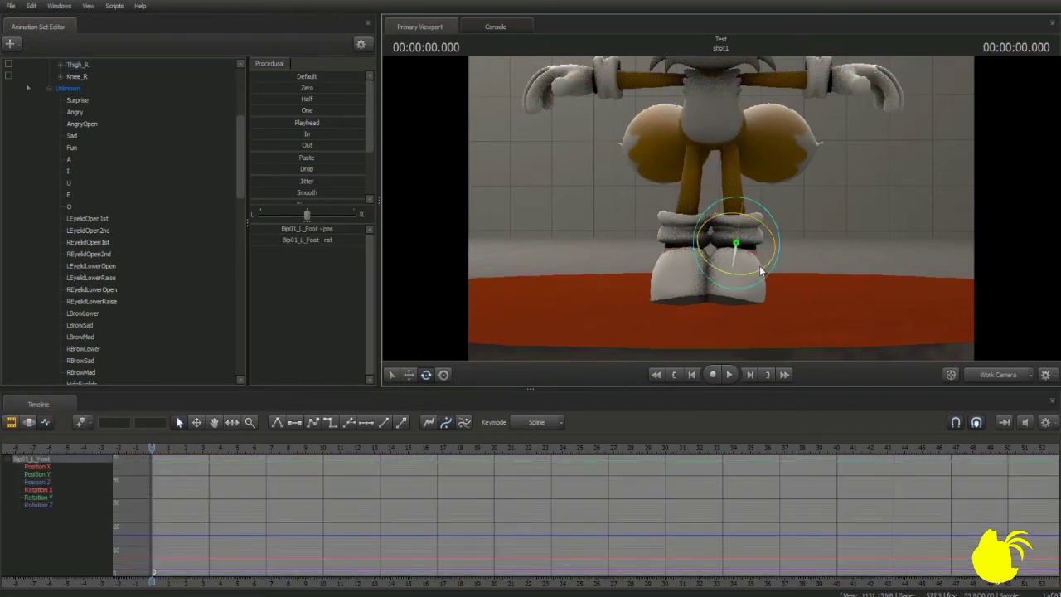
drag(761, 267, 772, 267)
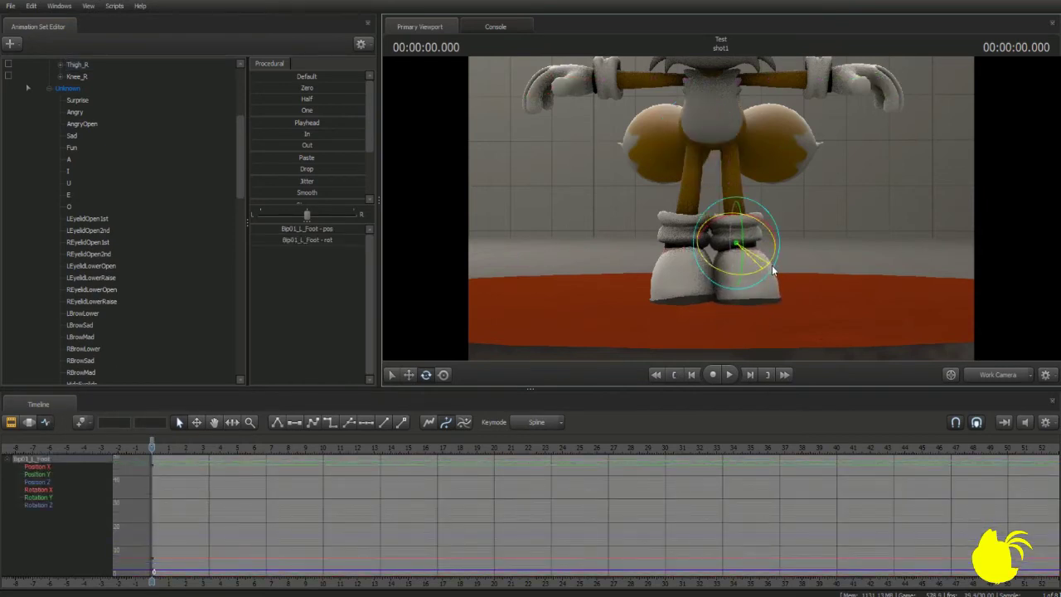
click(686, 271)
drag(705, 263, 702, 273)
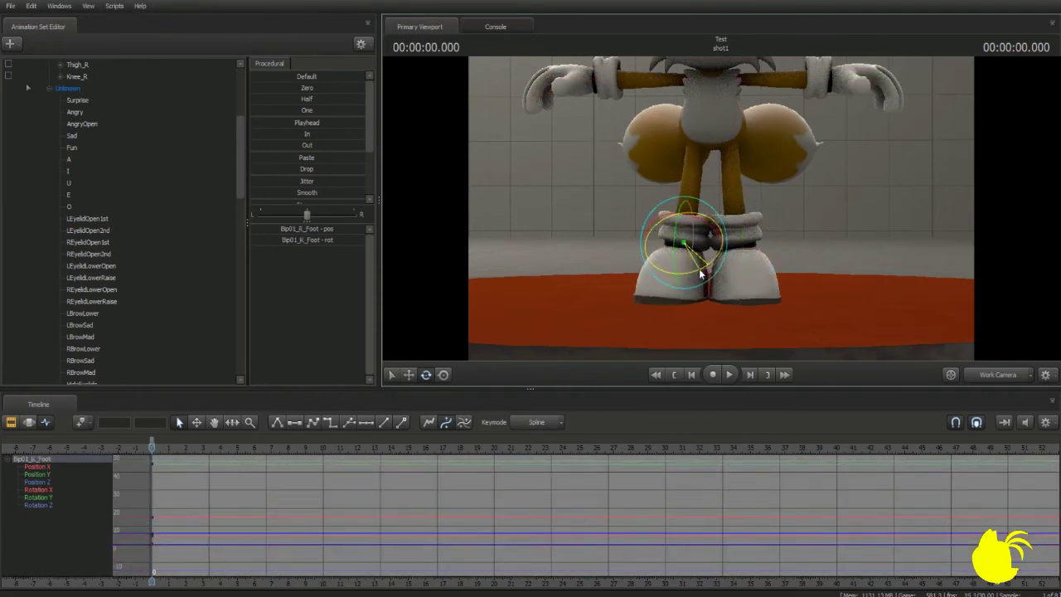
Examine the turned feet and their placement on the platform from several work camera positions
drag(866, 246, 711, 246)
key(d)
key(w)
key(a)
key(x)
key(w)
key(s)
key(z)
key(s)
Lower Tails' rootTransform slightly so the soles of the shoes rest on the platform surface
click(714, 275)
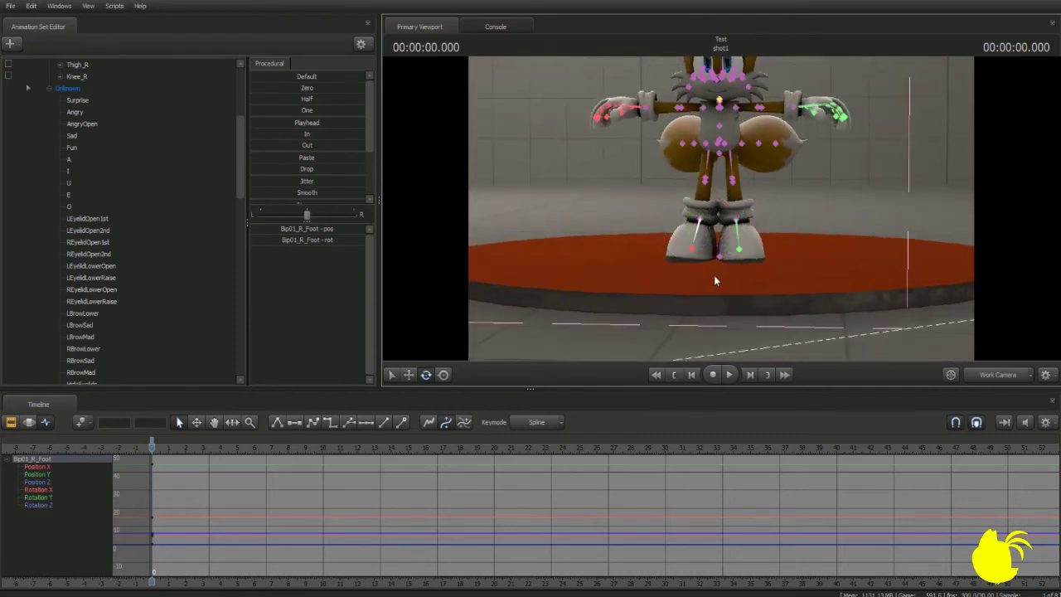
click(719, 261)
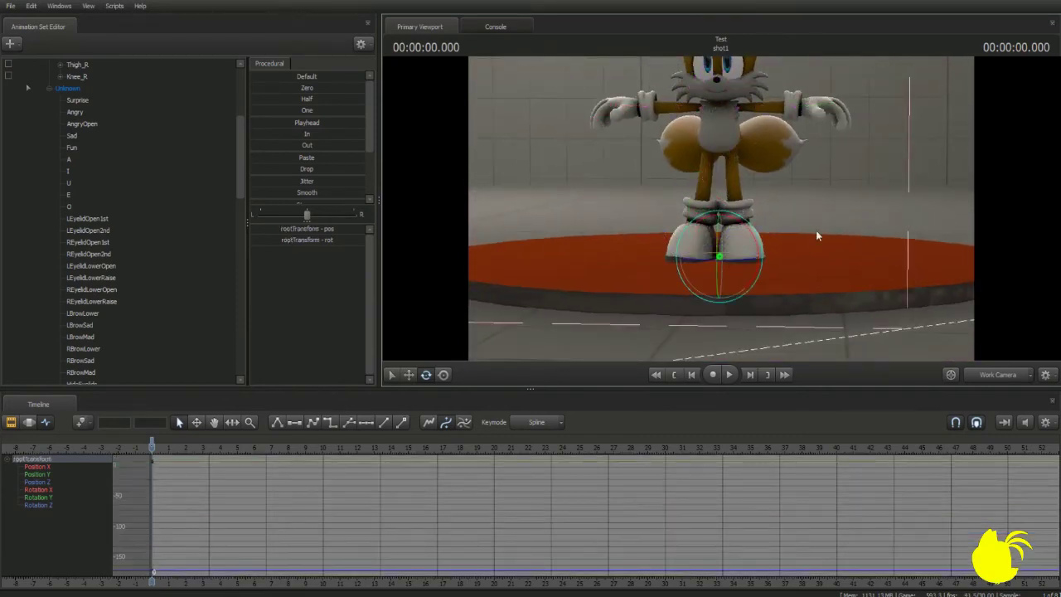
key(w)
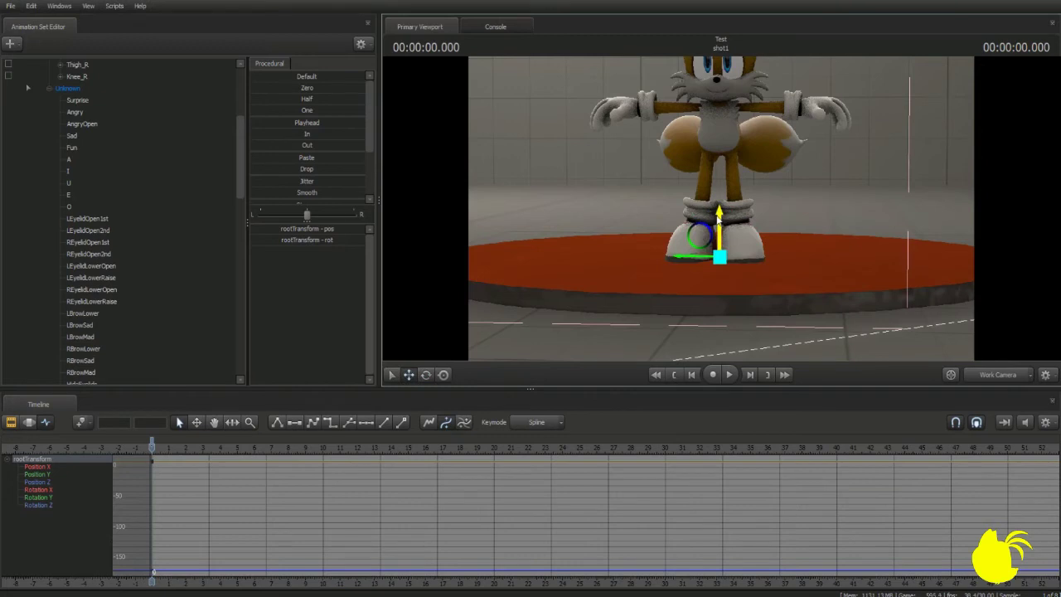
key(w)
drag(844, 220, 857, 313)
key(x)
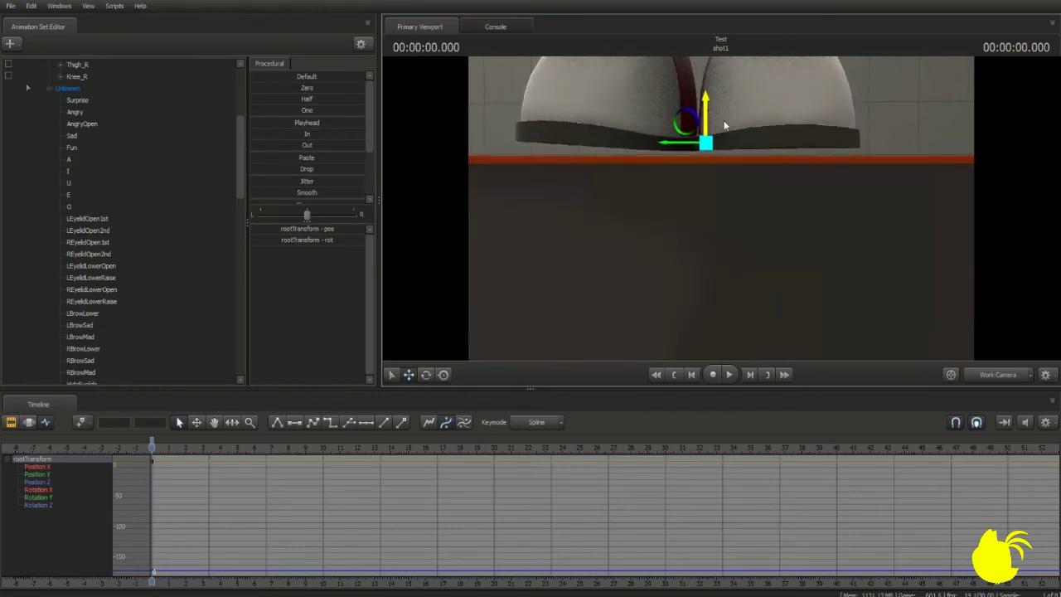
drag(709, 108, 711, 120)
drag(800, 133, 759, 116)
Rotate Bip01_R_Foot slightly so the right sole lies flatter on the platform
key(z)
key(ctrl)
click(695, 66)
key(e)
drag(699, 86, 699, 87)
Examine Tails' full standing pose on the platform from distant, front and side work camera positions
key(z)
drag(895, 187, 895, 187)
key(s)
key(s)
key(w)
key(a)
key(a)
key(w)
key(s)
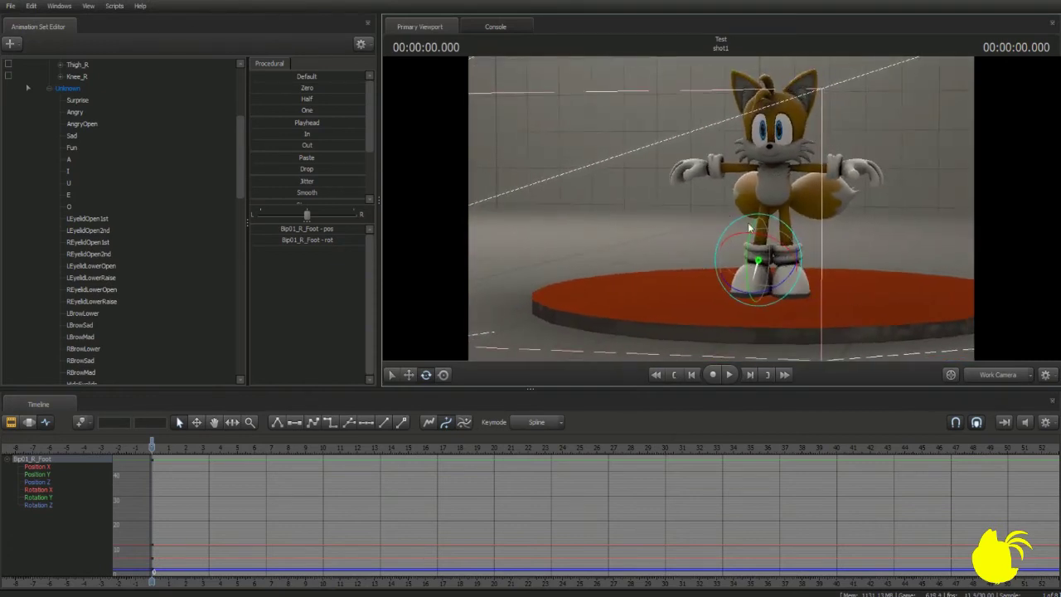
drag(911, 248, 920, 245)
key(w)
key(w)
key(d)
key(s)
key(d)
key(w)
key(w)
key(a)
Rotate the Spine and Spine1 bones so that Tails' torso leans slightly back
key(ctrl)
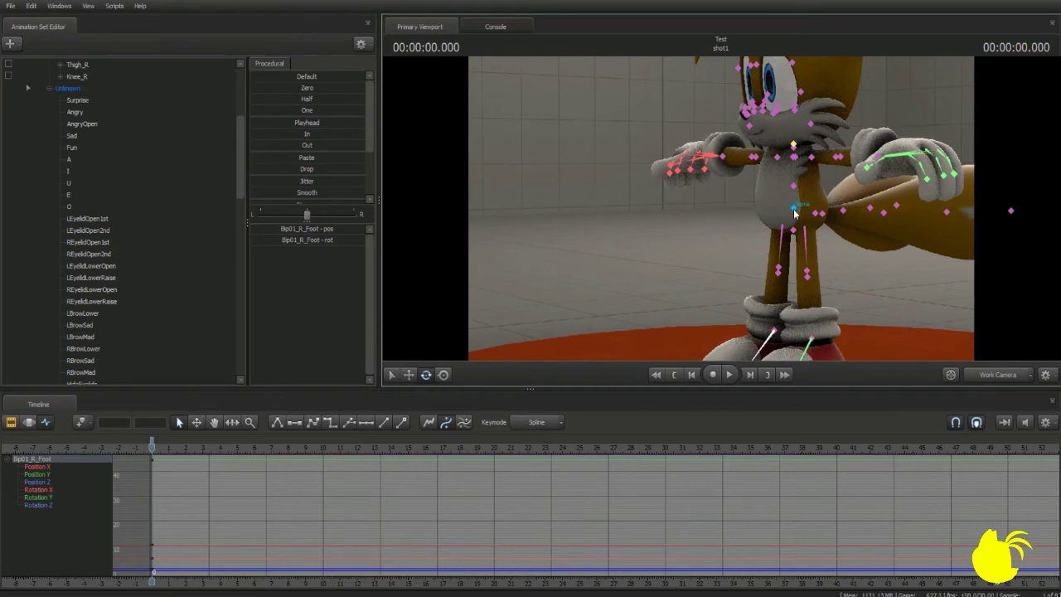
click(794, 209)
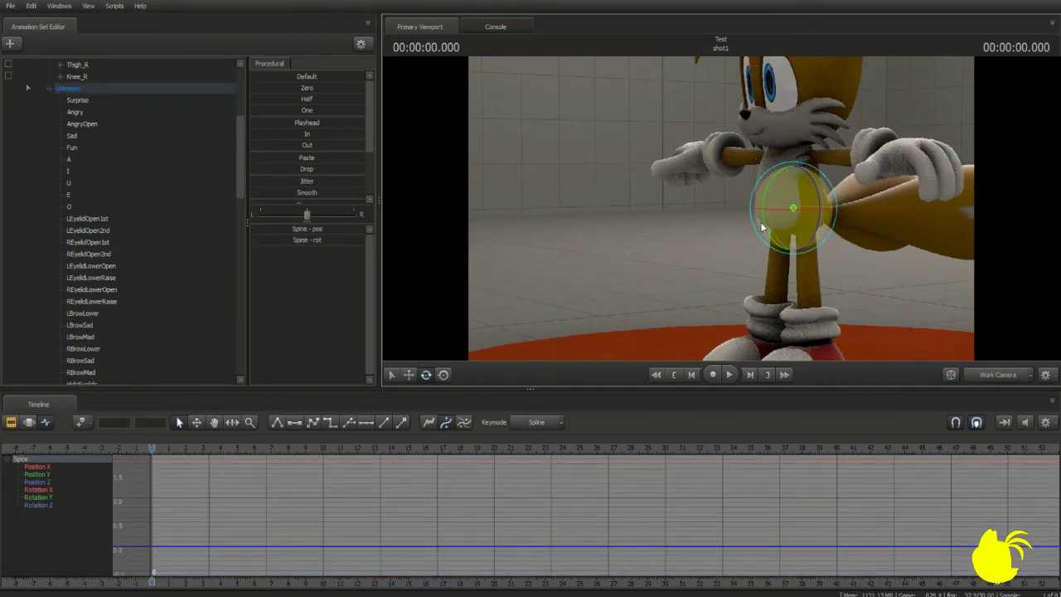
drag(765, 227, 770, 219)
key(ctrl)
click(796, 187)
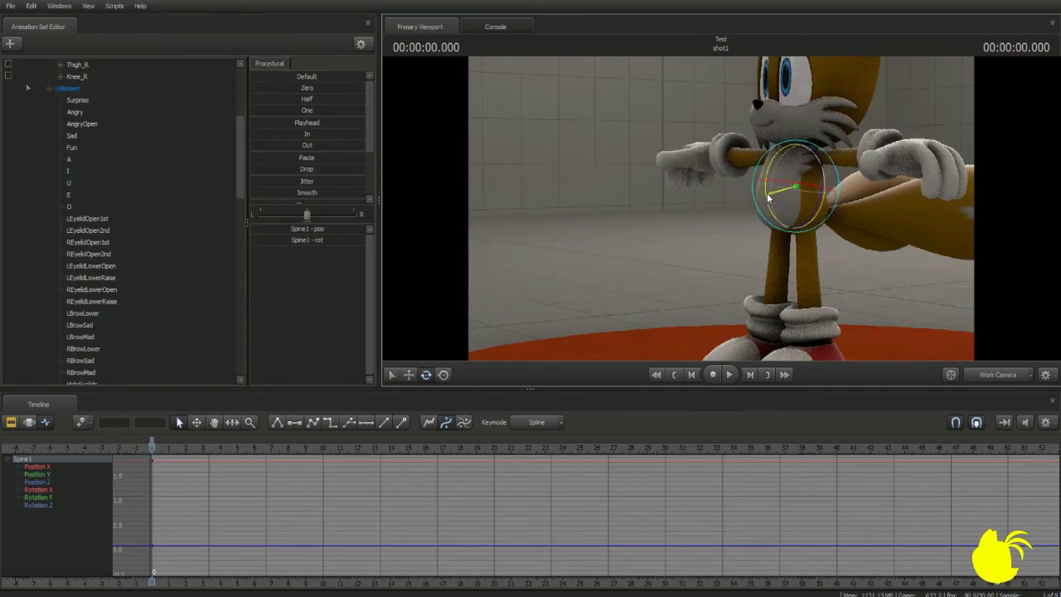
key(ctrl)
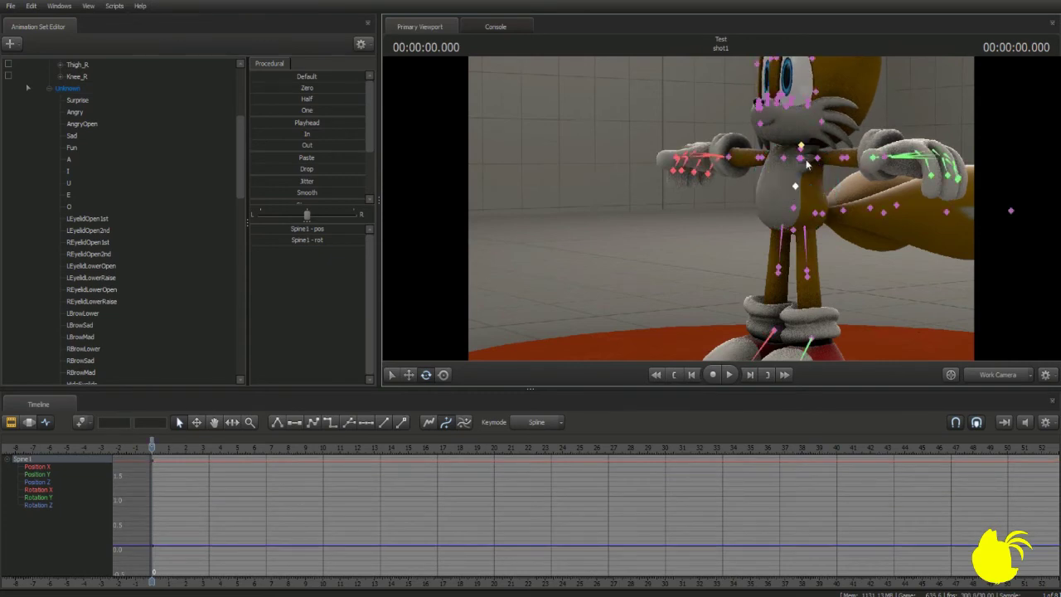
Show Bip01_Head in the model's Body group and tilt Tails' head slightly down
click(803, 146)
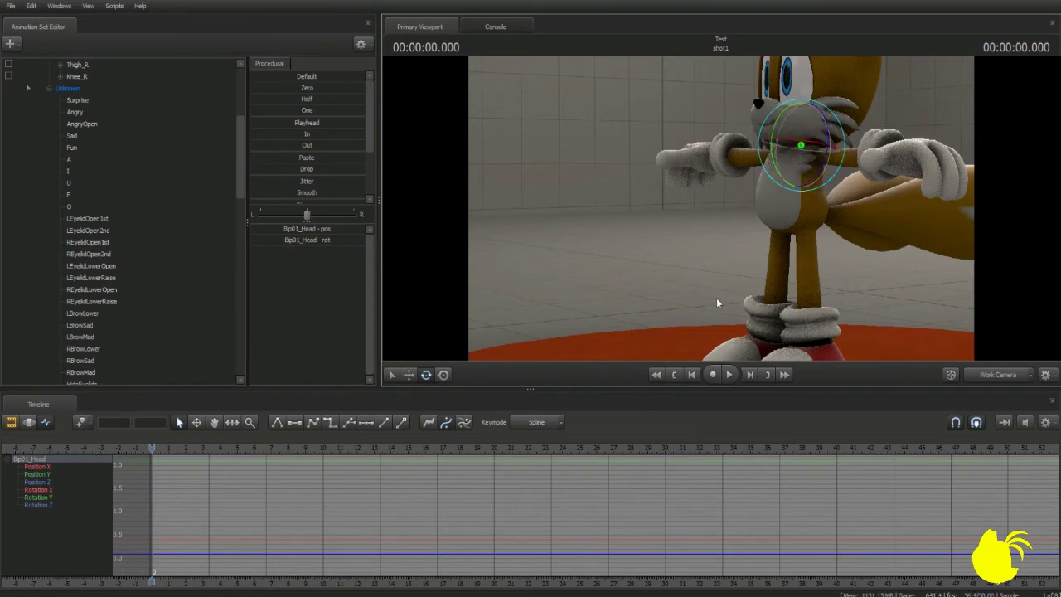
key(ctrl)
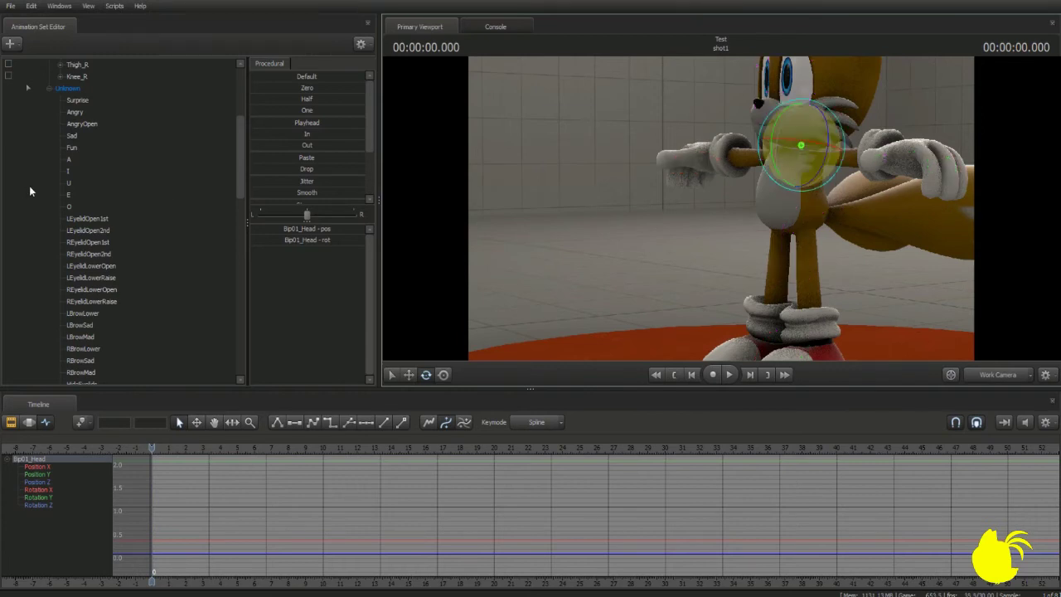
scroll(30, 184, up, 5)
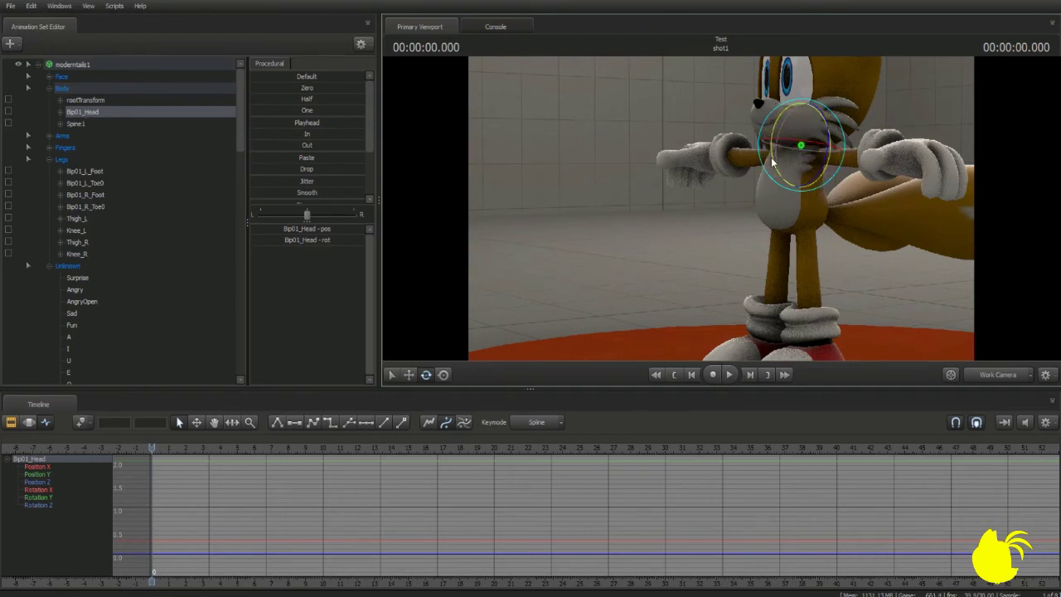
drag(772, 156, 772, 162)
Rotate UpperArm_L and UpperArm_R down so that both arms hang beside the body
drag(837, 252, 962, 249)
key(a)
key(w)
drag(722, 246, 698, 254)
ctrl+click(706, 169)
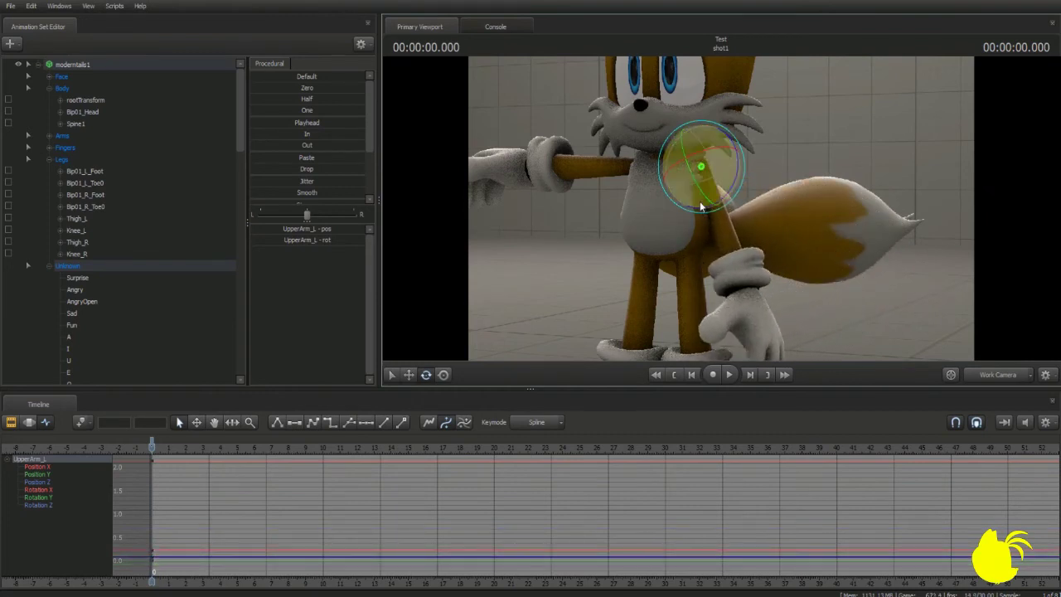
drag(696, 183, 648, 221)
ctrl+click(789, 178)
mouse_move(767, 214)
mouse_down()
mouse_move(806, 212)
mouse_move(776, 205)
mouse_up()
drag(798, 300, 871, 311)
drag(705, 198, 699, 205)
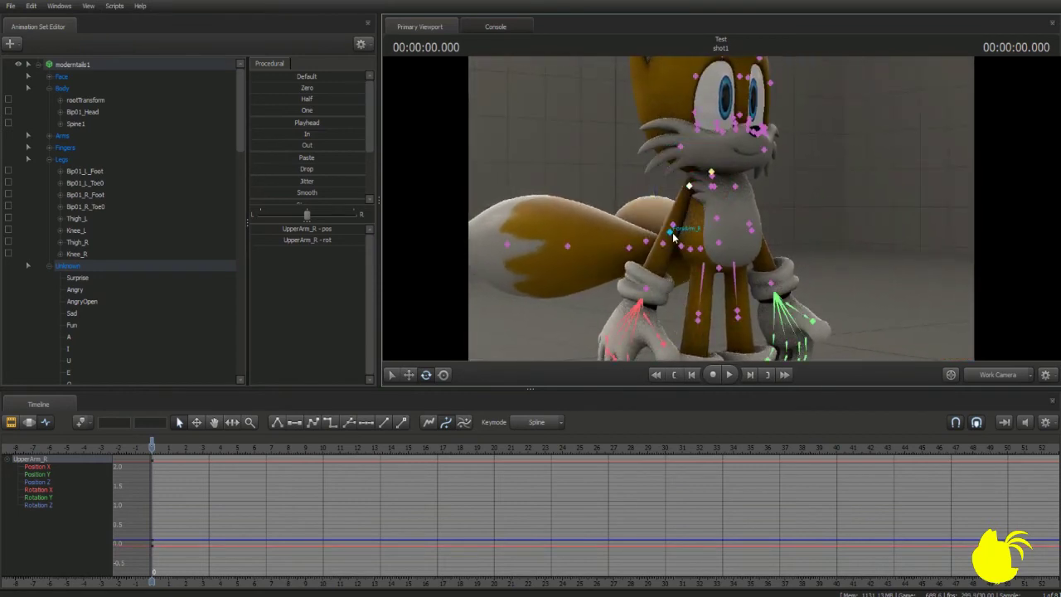
Rotate ForeArm_R and ForeArm_L to bend both elbows slightly
click(672, 232)
drag(686, 248, 773, 250)
mouse_move(722, 208)
mouse_down()
mouse_move(655, 208)
mouse_move(721, 208)
mouse_up()
click(718, 205)
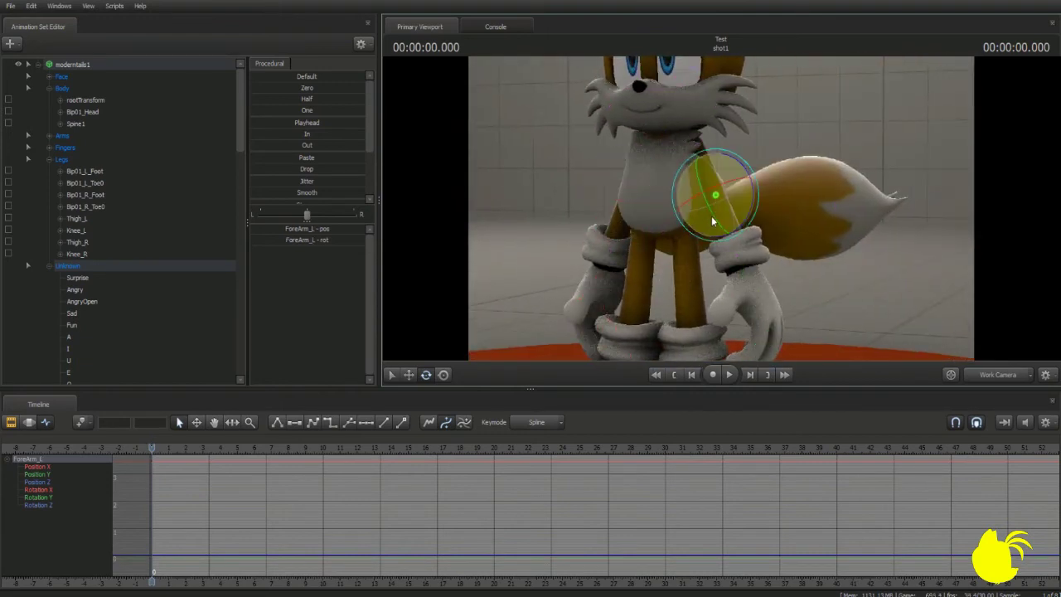
drag(712, 218, 706, 208)
Examine the lowered arms and the two tails from front and side work camera positions
key(s)
drag(876, 330, 841, 331)
key(w)
drag(721, 209, 749, 216)
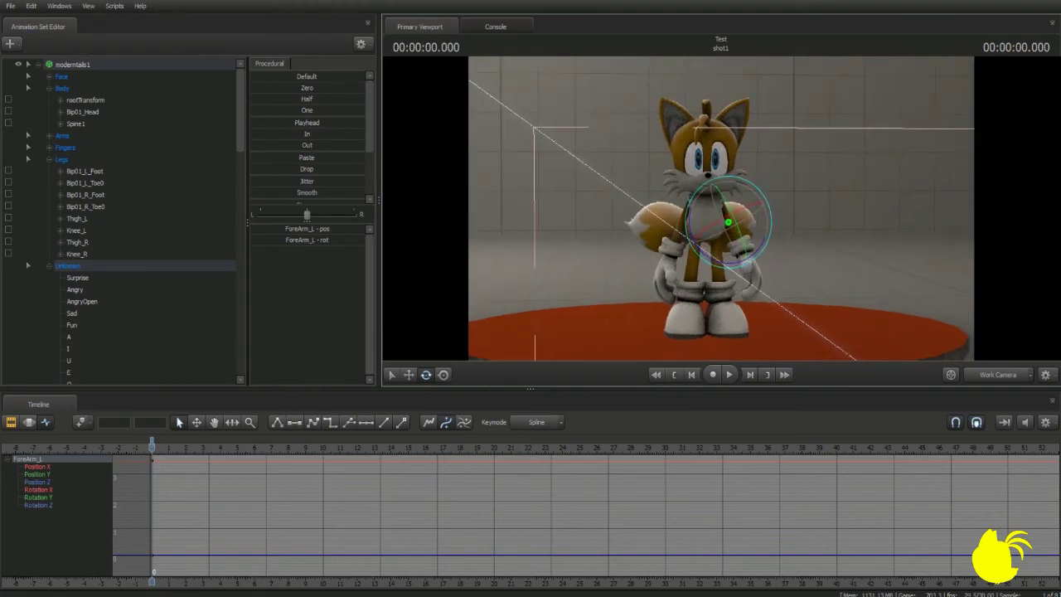
key(a)
drag(721, 209, 804, 204)
key(a)
key(w)
drag(722, 209, 811, 300)
key(w)
key(a)
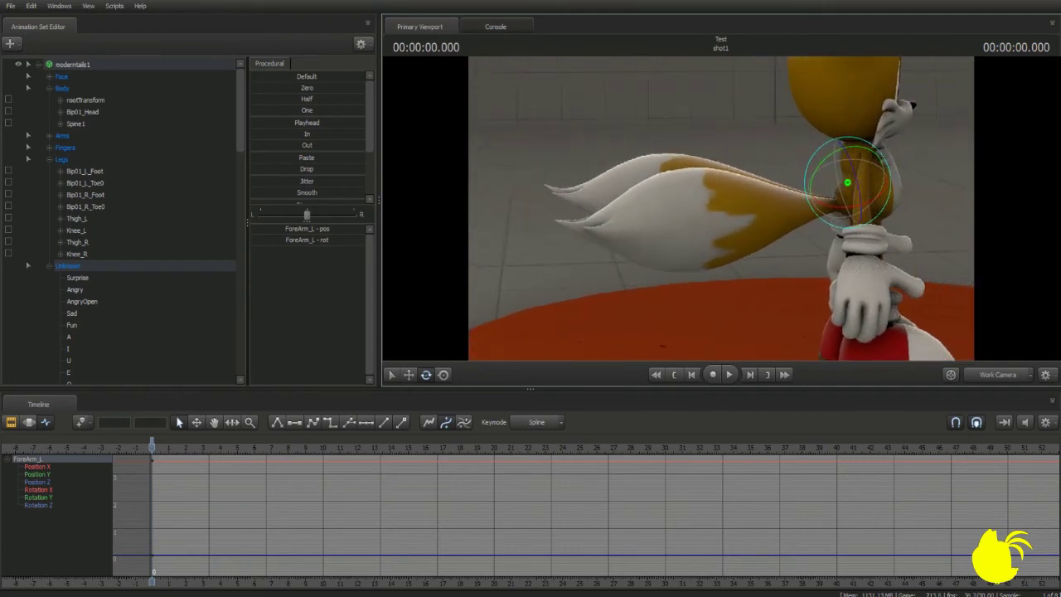
drag(870, 340, 724, 211)
Rotate Tail1_R and the following bones of the right tail so it curves down with its tip pointing up
click(780, 209)
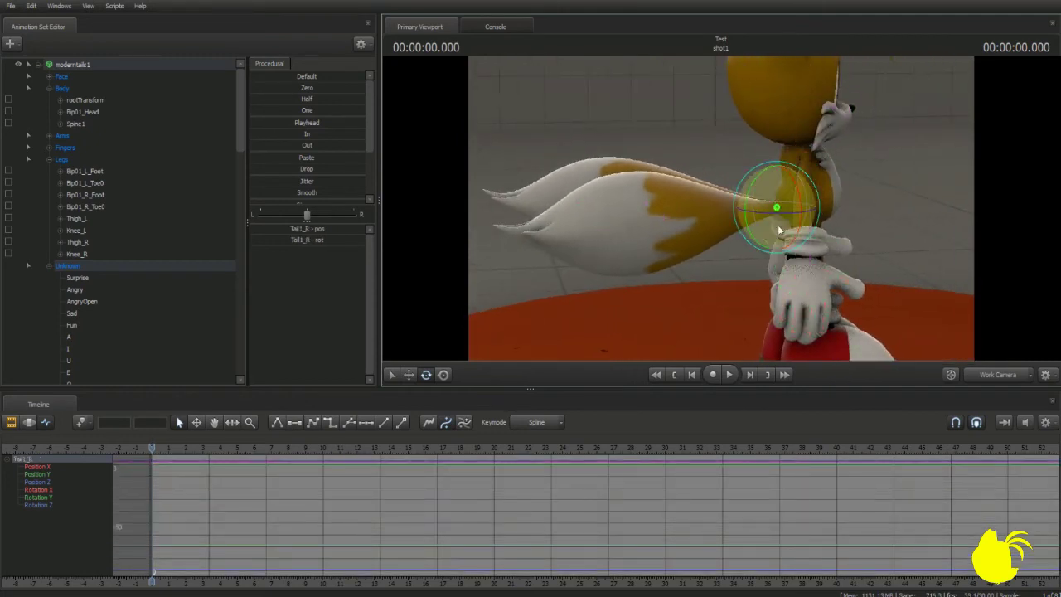
key(ctrl)
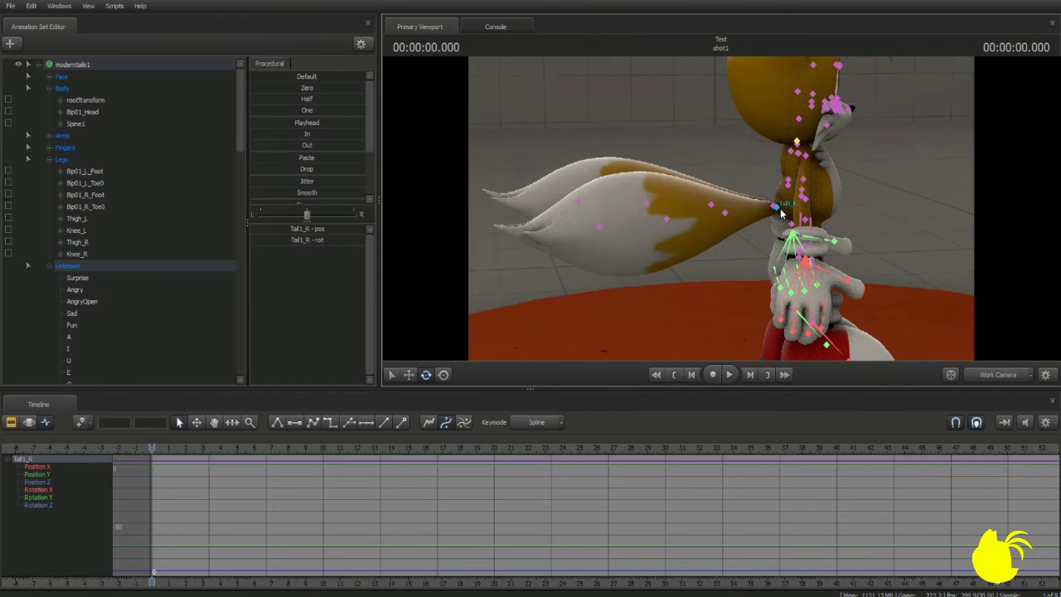
click(780, 208)
mouse_move(747, 229)
mouse_down()
mouse_move(731, 247)
mouse_move(699, 233)
mouse_move(677, 262)
mouse_move(651, 235)
mouse_move(603, 263)
mouse_up()
click(733, 247)
click(674, 262)
click(610, 250)
mouse_move(597, 221)
mouse_down()
mouse_move(603, 212)
mouse_move(611, 249)
mouse_up()
Rotate Tail1_L and the following bones of the left tail into a matching downward curve
click(773, 209)
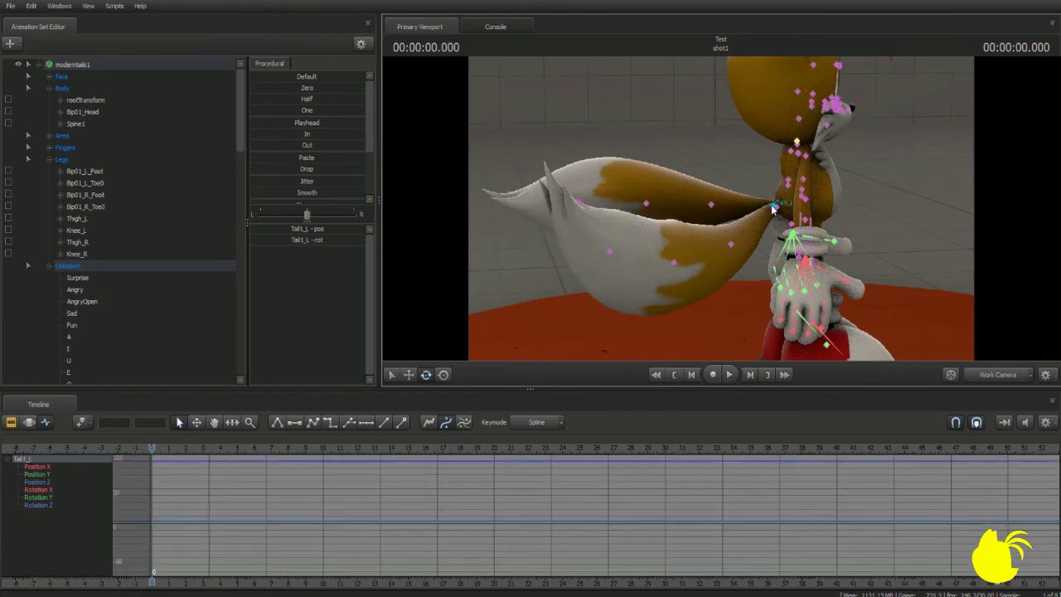
mouse_move(742, 182)
mouse_down()
mouse_move(734, 222)
mouse_move(720, 197)
mouse_move(686, 231)
mouse_move(666, 213)
mouse_move(677, 219)
mouse_move(584, 225)
mouse_move(626, 229)
mouse_up()
click(717, 232)
click(655, 250)
click(587, 233)
Adjust the base rotation of the tails, including Tail1_L, so they sit on either side of the legs
drag(745, 222, 791, 195)
key(d)
key(s)
key(a)
key(w)
key(d)
key(a)
key(ctrl)
click(806, 192)
click(801, 190)
drag(818, 159, 799, 157)
drag(694, 215, 912, 255)
mouse_move(744, 236)
mouse_down()
mouse_move(766, 232)
mouse_move(744, 236)
mouse_up()
Switch between the Work Camera and camera1, and copy camera1's view to the Work Camera
click(1000, 375)
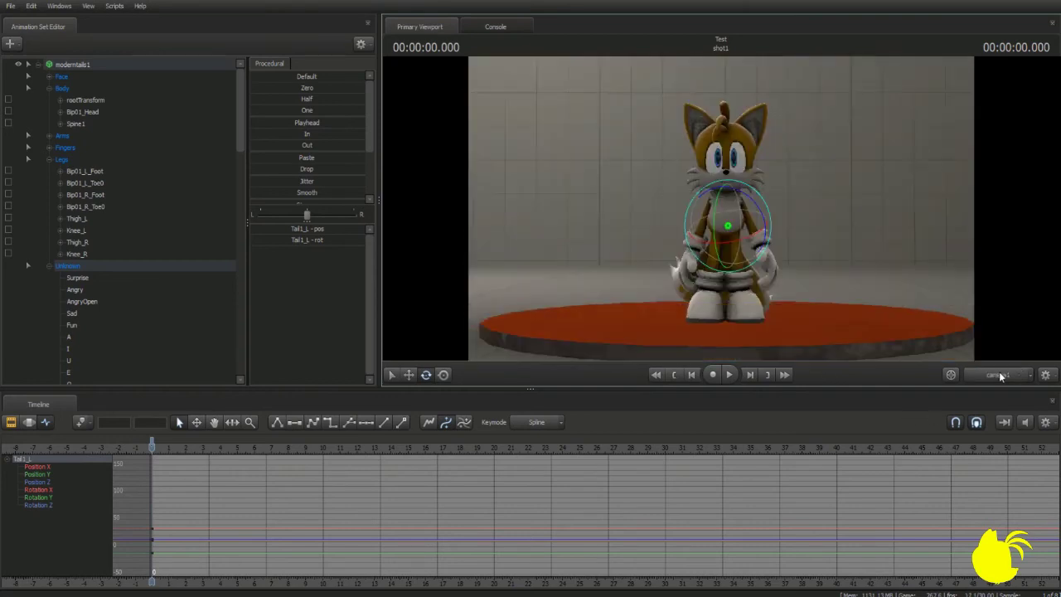
click(1002, 373)
click(1001, 373)
click(1002, 373)
click(989, 377)
drag(721, 209, 799, 186)
click(947, 375)
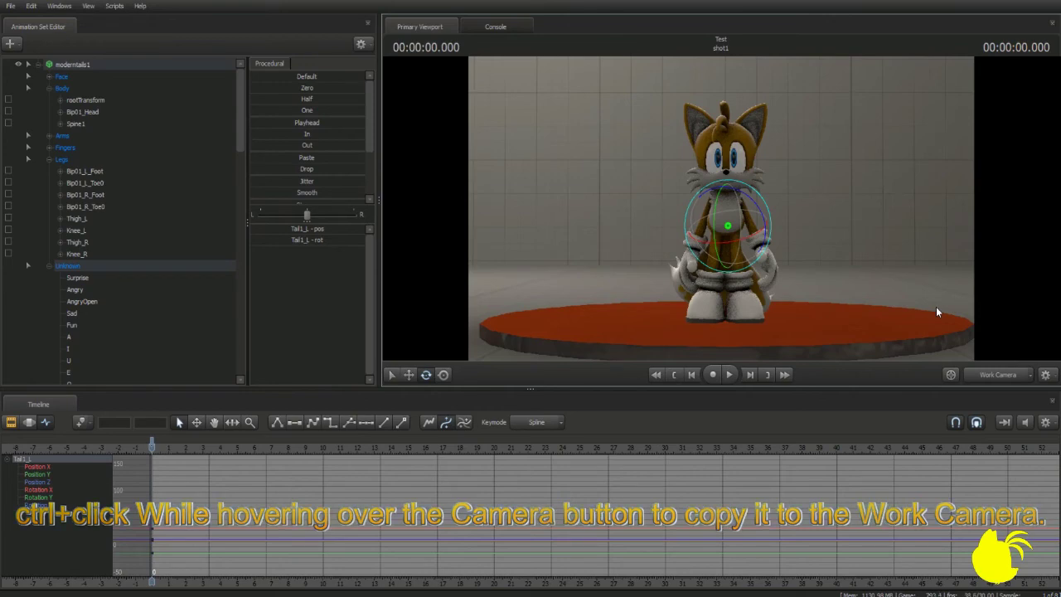
Rotate UpperArm_L to adjust how the left arm hangs beside the body
drag(941, 296, 920, 312)
key(w)
key(s)
key(d)
mouse_move(720, 209)
mouse_down()
mouse_move(703, 155)
mouse_move(677, 170)
mouse_up()
key(ctrl)
click(682, 135)
drag(732, 229, 769, 202)
Rotate the base bones of the left hand's fingers, including Bip01_L_Finger3, into a more relaxed position
key(a)
drag(792, 238, 717, 238)
key(w)
key(ctrl)
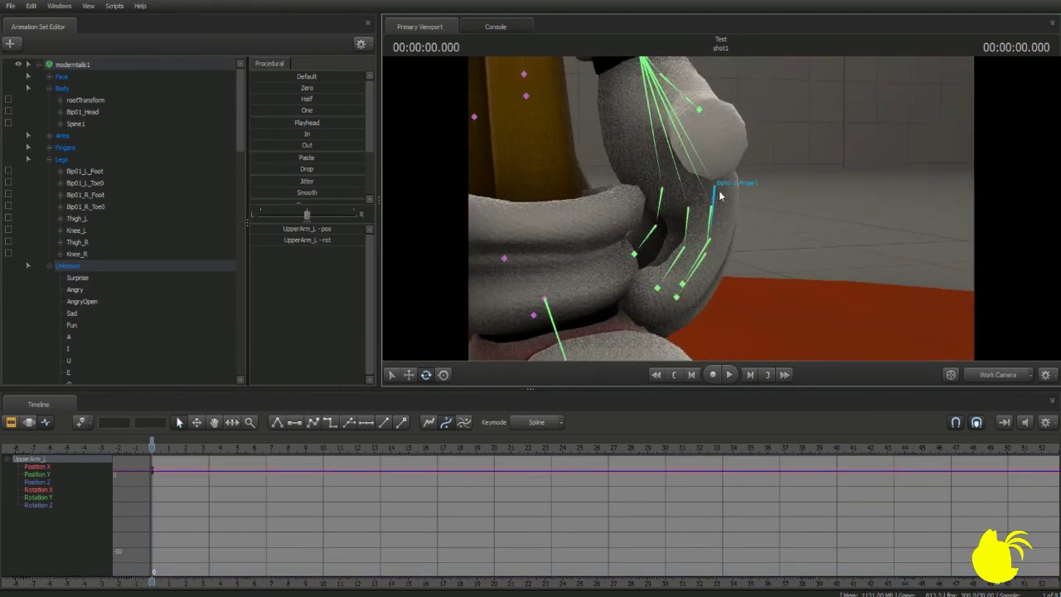
ctrl+click(719, 193)
drag(697, 218, 660, 233)
click(690, 237)
click(685, 236)
drag(767, 232, 740, 219)
key(s)
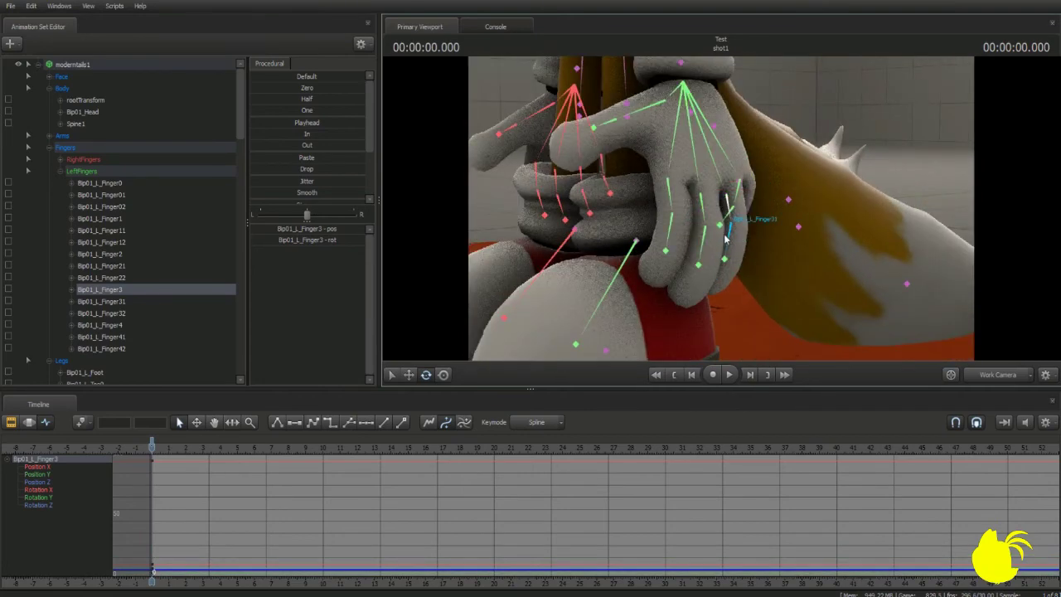
Rotate Bip01_L_Finger31 to adjust the bend in the middle of that left-hand finger
click(744, 235)
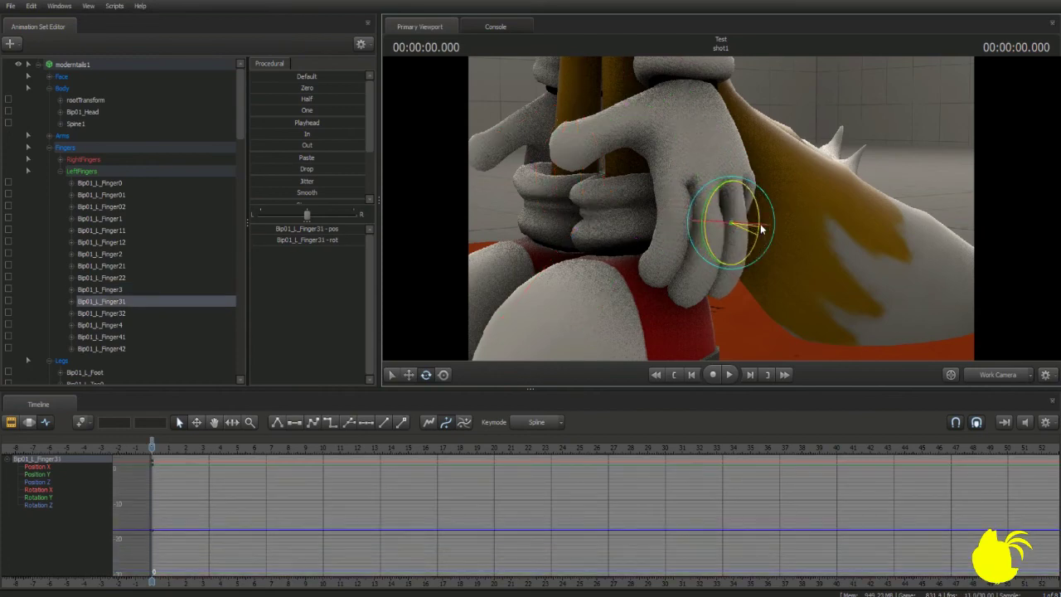
click(769, 172)
ctrl+click(759, 205)
drag(769, 171, 774, 209)
ctrl+click(761, 225)
ctrl+click(743, 179)
Rotate the joints of the left hand's Bip01_L_Finger3 chain to refine how that finger curls
key(d)
drag(771, 236, 738, 228)
ctrl+click(783, 232)
ctrl+click(781, 249)
drag(763, 261, 737, 239)
ctrl+click(767, 264)
alt+drag(721, 236, 622, 223)
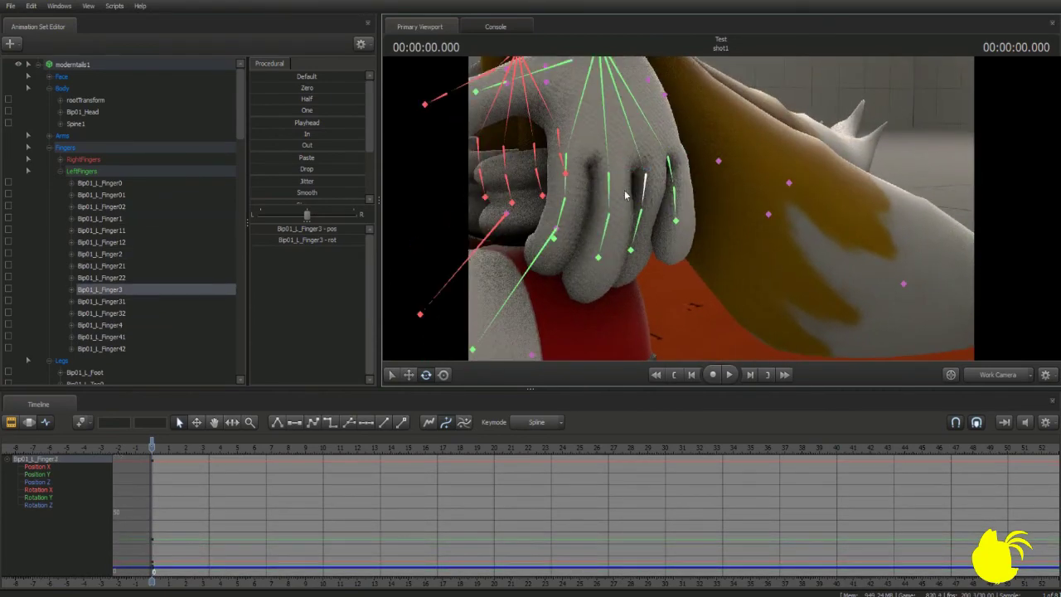
Rotate the bones of the left hand's outermost finger so it hangs in line with its neighbours
click(668, 178)
drag(671, 184, 711, 219)
ctrl+click(688, 191)
ctrl+click(689, 214)
ctrl+click(673, 214)
ctrl+click(678, 270)
ctrl+click(708, 228)
drag(706, 240, 698, 247)
Adjust the bend of the left hand's finger joints for a more relaxed curl
ctrl+click(682, 187)
drag(676, 184, 598, 202)
ctrl+click(665, 212)
ctrl+click(641, 227)
ctrl+click(650, 180)
ctrl+click(647, 205)
ctrl+click(612, 206)
Rotate the outer joints of the left hand's last finger, including Bip01_L_Finger41, to curl it inward
ctrl+click(659, 137)
drag(648, 149, 581, 166)
ctrl+click(623, 161)
ctrl+click(594, 156)
key(s)
mouse_move(663, 189)
mouse_down()
mouse_move(634, 169)
mouse_move(662, 189)
mouse_up()
key(w)
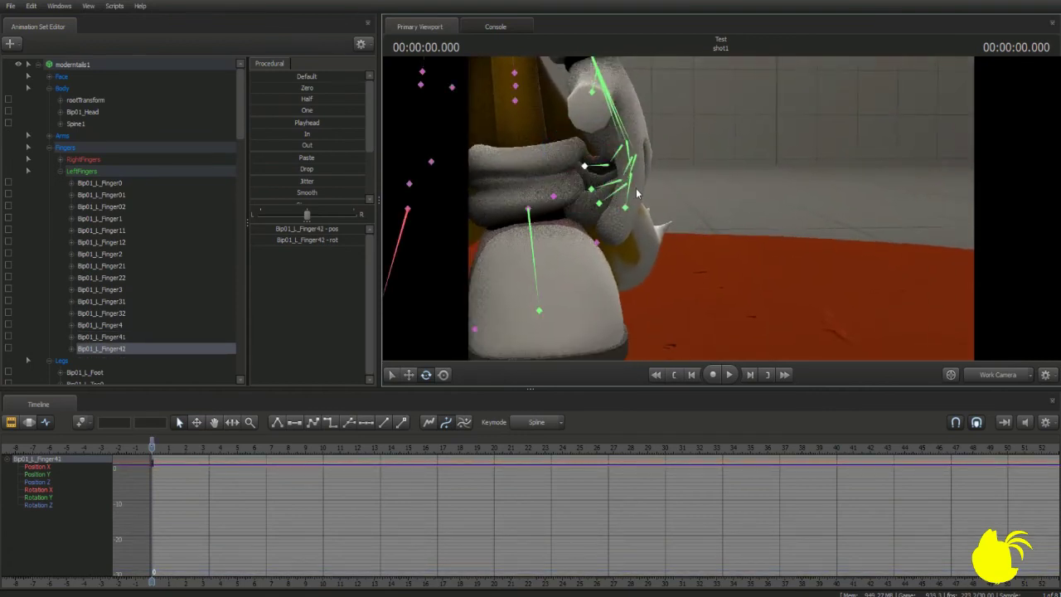
click(638, 192)
drag(599, 200, 596, 199)
mouse_move(676, 215)
mouse_down()
mouse_move(638, 174)
mouse_move(614, 182)
mouse_move(659, 162)
mouse_move(738, 170)
mouse_move(686, 200)
mouse_up()
Rotate the left thumb's base bone, Bip01_L_Finger0, to bring the thumb closer to the hand
key(d)
key(a)
key(a)
key(w)
key(ctrl)
click(720, 146)
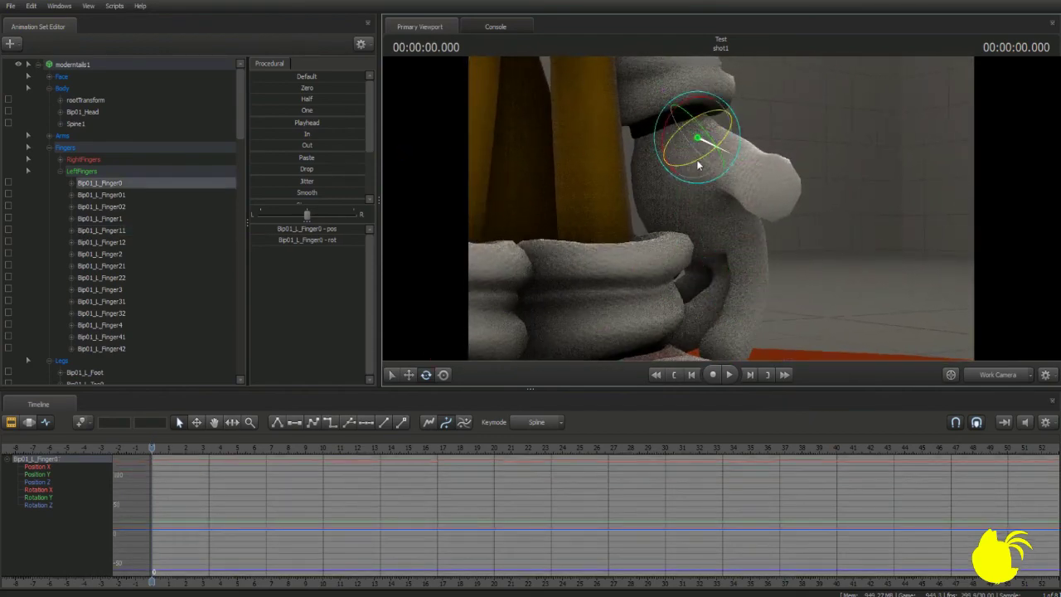
drag(705, 160, 639, 188)
Rotate the right hand's finger bones, including Bip01_R_Finger3, into a relaxed position
key(s)
key(w)
key(w)
ctrl+click(729, 179)
ctrl+click(723, 159)
drag(746, 184, 737, 224)
ctrl+click(711, 212)
ctrl+click(715, 231)
ctrl+click(715, 203)
ctrl+click(715, 236)
ctrl+click(751, 228)
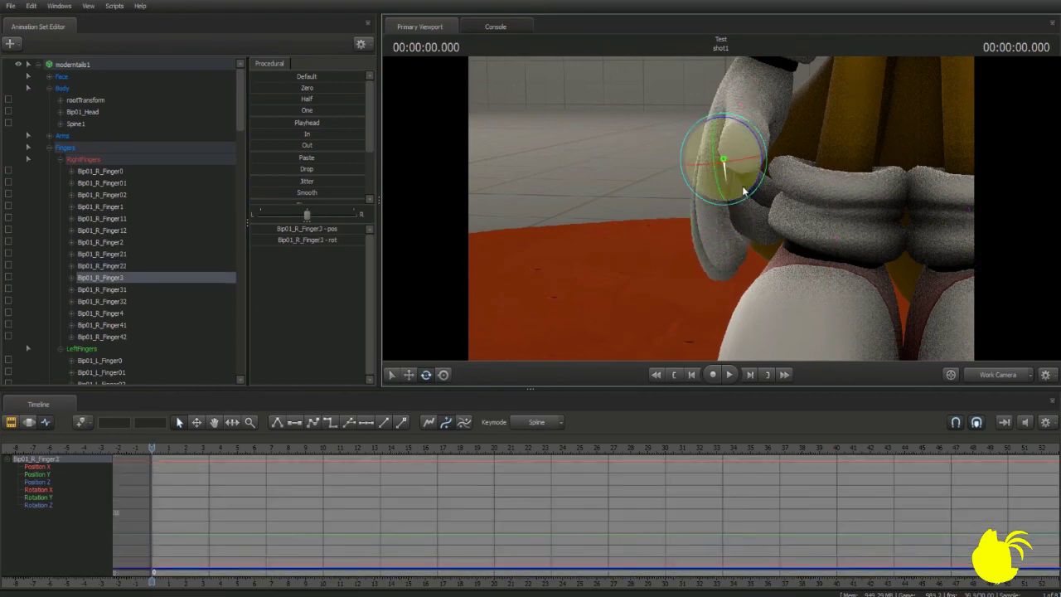
drag(756, 180, 733, 200)
Adjust the remaining right-hand finger bones and rotate the right thumb's base bone, Bip01_R_Finger0
ctrl+click(733, 199)
ctrl+click(720, 151)
drag(703, 156, 685, 212)
ctrl+click(690, 160)
ctrl+click(682, 199)
drag(769, 189, 780, 95)
ctrl+click(704, 86)
drag(691, 128, 715, 109)
Bring the whole character into view and switch the viewport from the Work Camera to camera1
key(s)
drag(723, 157, 724, 212)
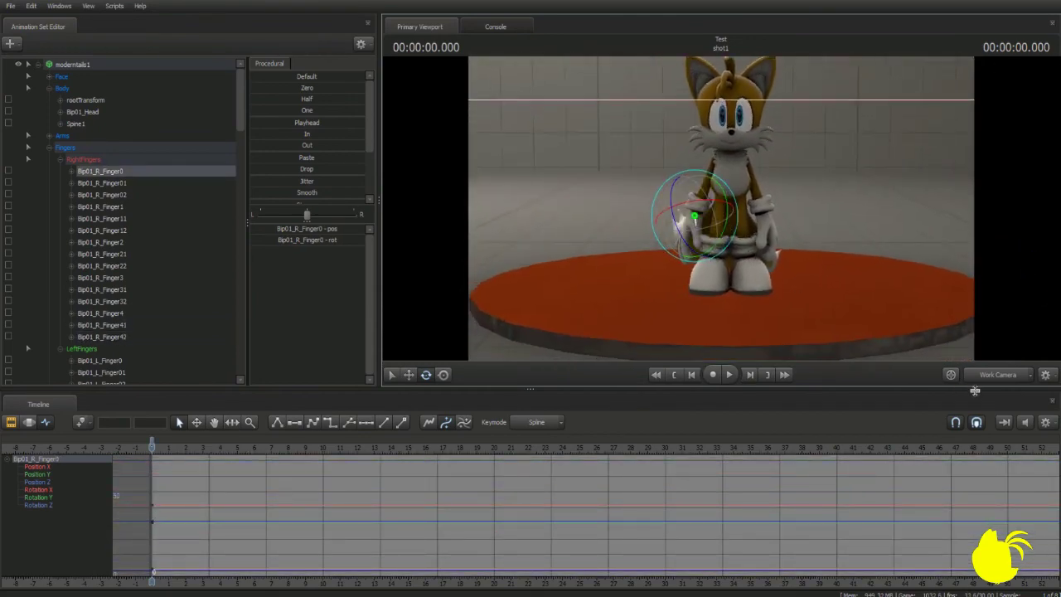
click(997, 375)
click(988, 385)
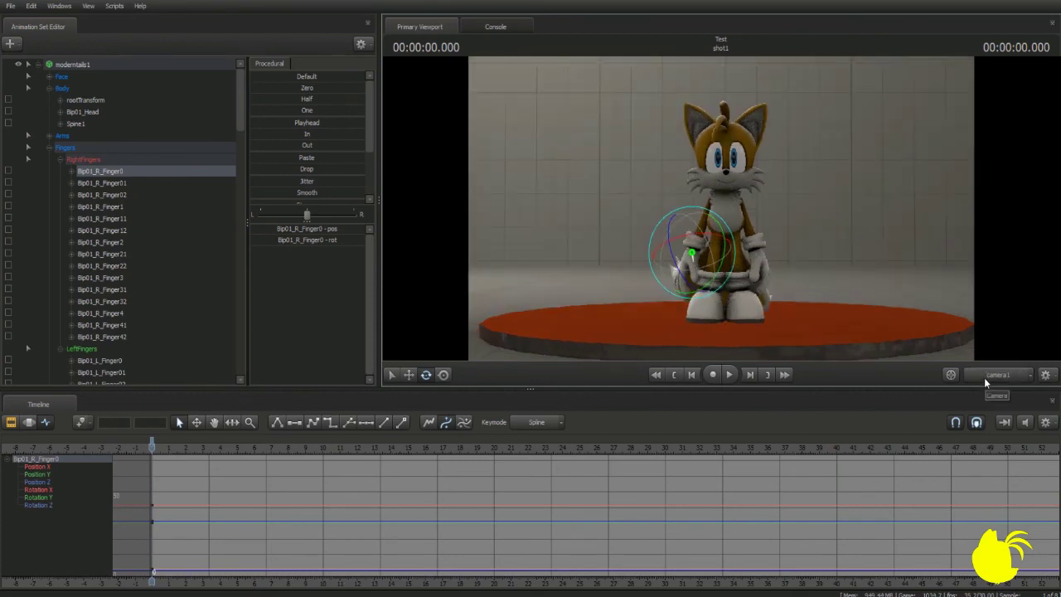